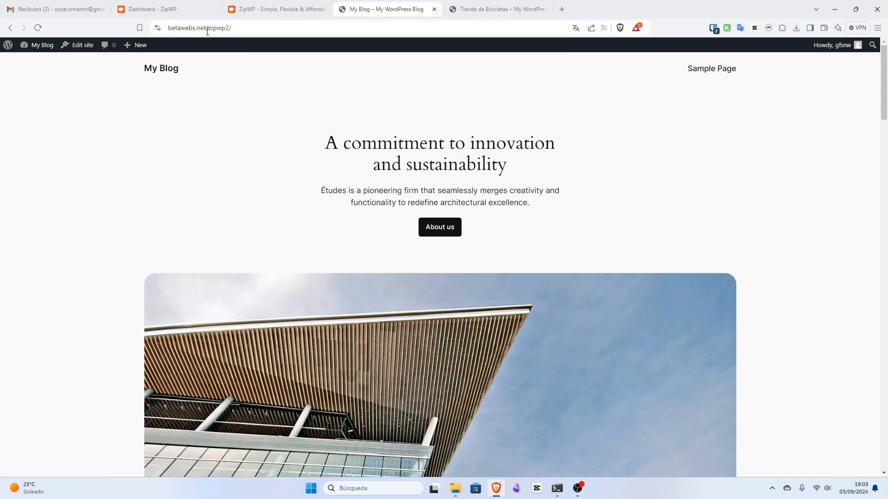
# Go from the live blog through the Dashboard to Plugins > Add New Plugin
pyautogui.scroll(-5, 388, 175)
pyautogui.scroll(5, 389, 172)
pyautogui.moveTo(42, 45)
pyautogui.click(37, 66)
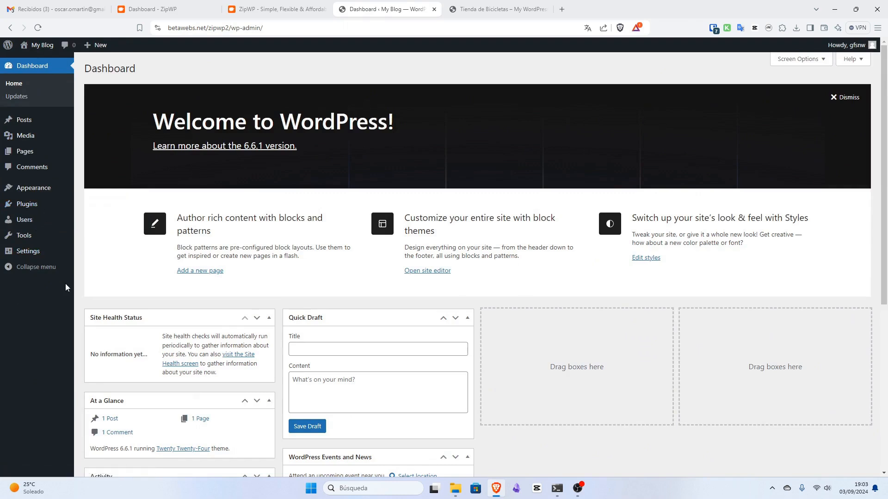
pyautogui.click(22, 205)
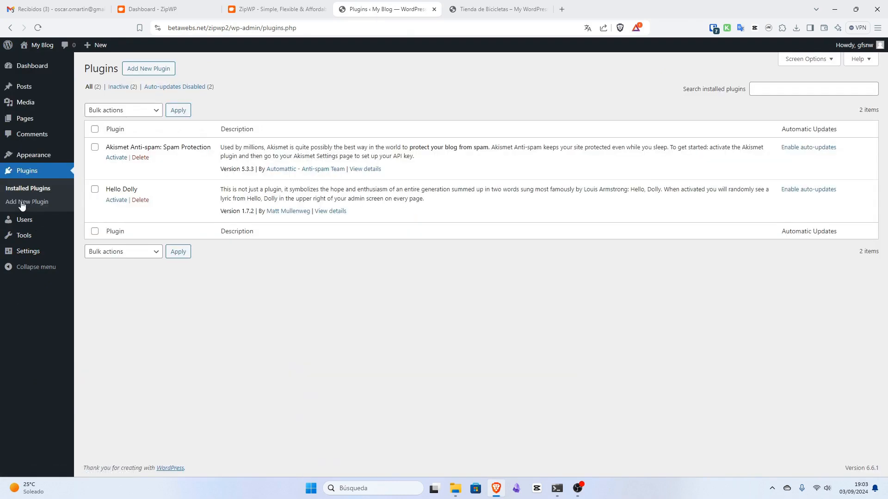
pyautogui.click(171, 69)
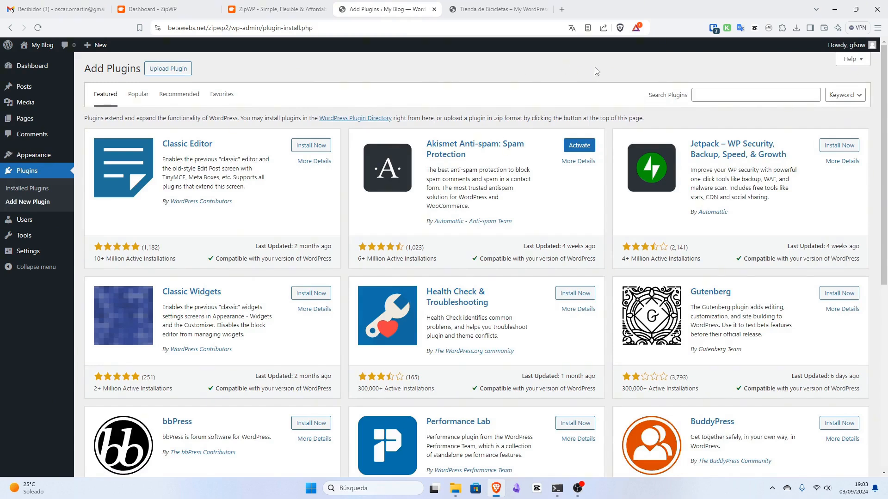
# Search the plugin directory for 'zip', then install and activate Starter Templates
pyautogui.click(729, 97)
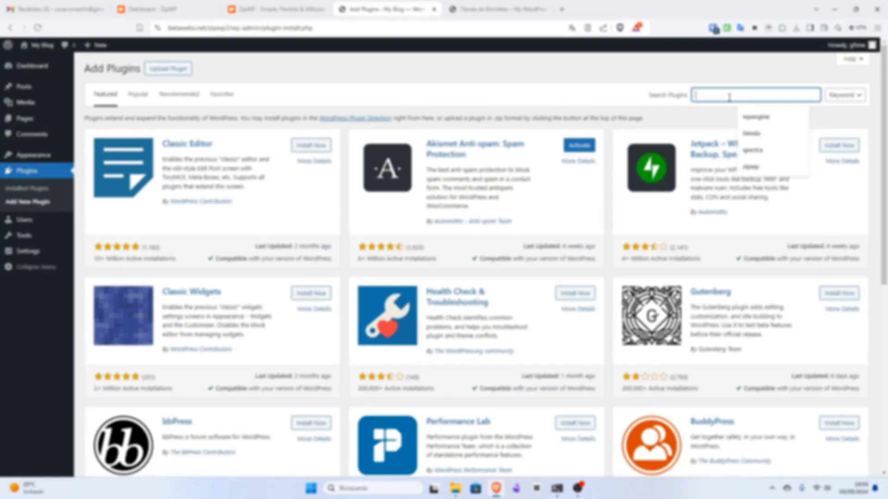
pyautogui.write('zipwp')
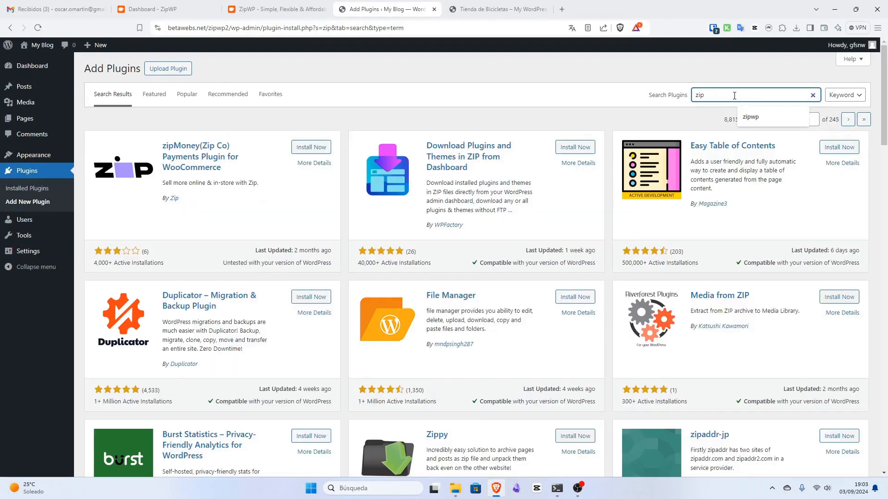
pyautogui.click(752, 120)
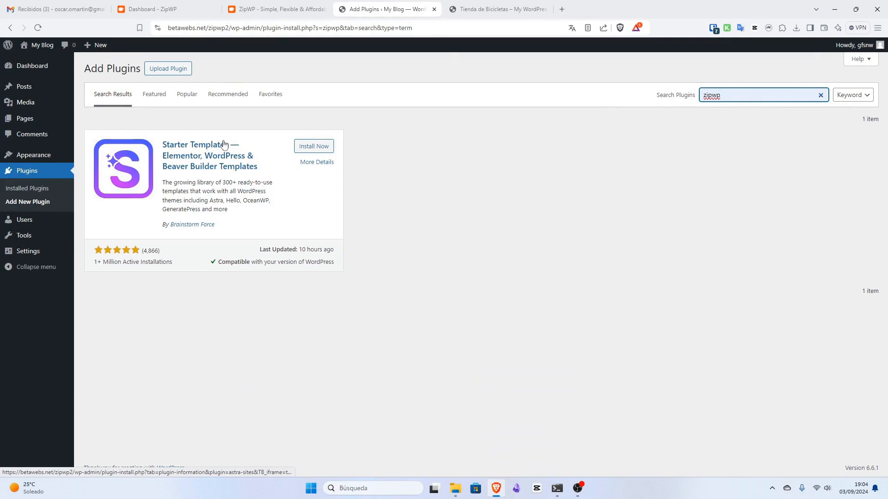
pyautogui.click(306, 146)
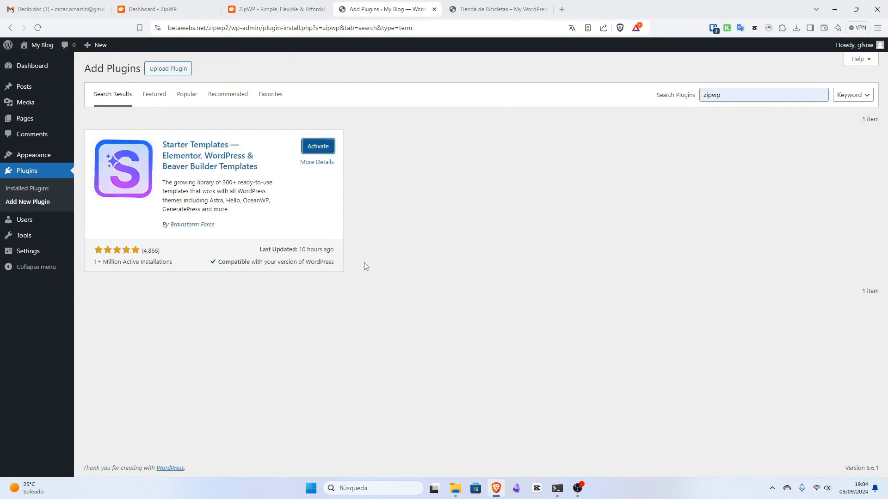
pyautogui.click(306, 144)
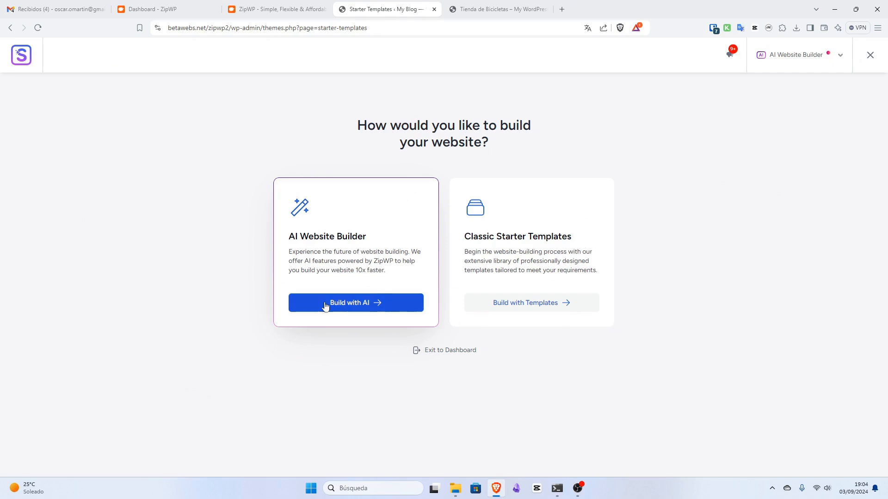
# Choose Build with AI and start the free AI website builder setup
pyautogui.click(356, 310)
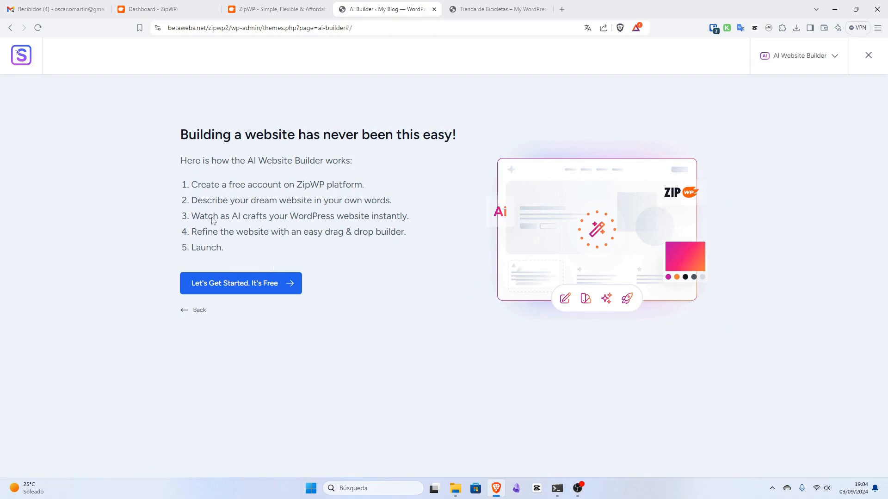
pyautogui.click(276, 290)
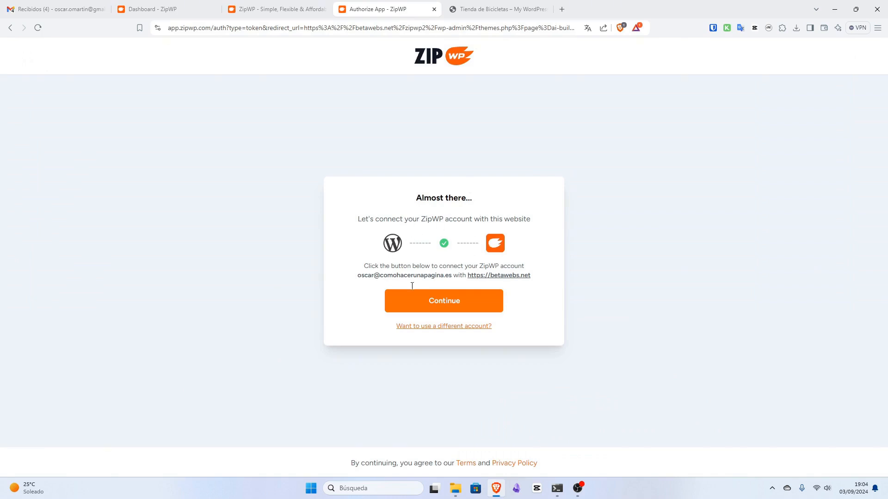
# Authorize the ZipWP connection and discard the interrupted session to start over
pyautogui.click(438, 299)
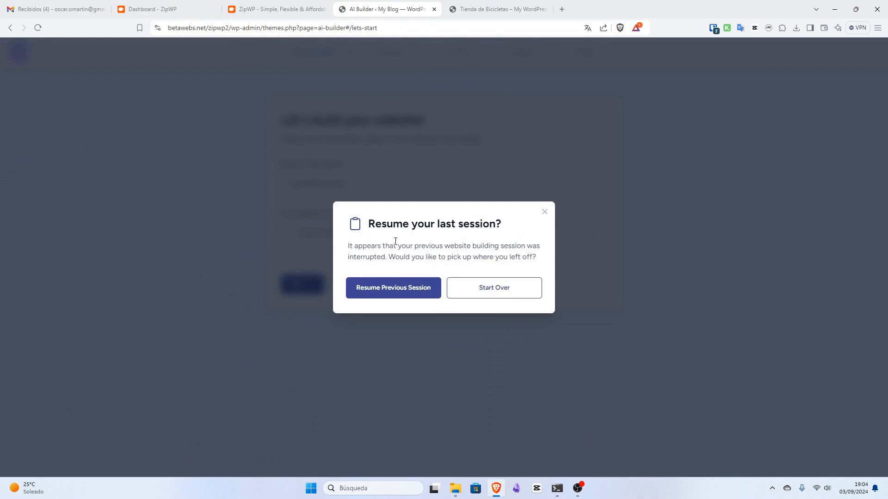
pyautogui.click(504, 294)
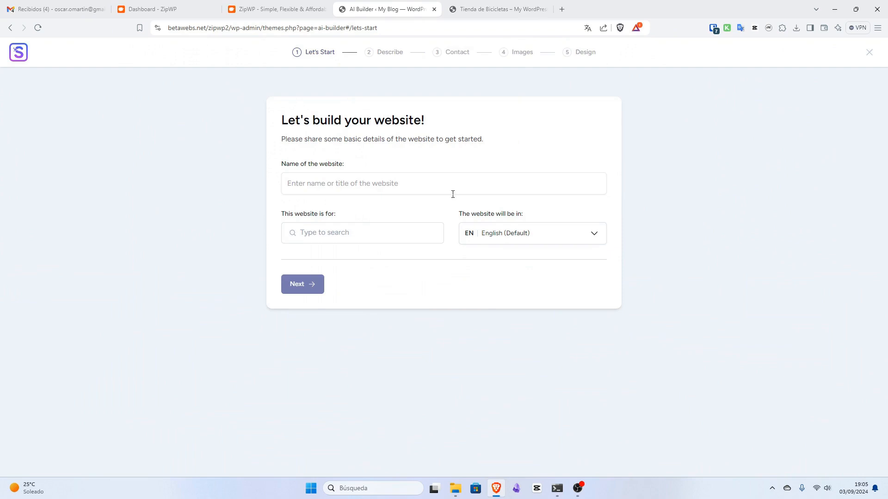
# Name the site 'Tienda de Bicicletas' and set its category to Bike Shop
pyautogui.click(423, 184)
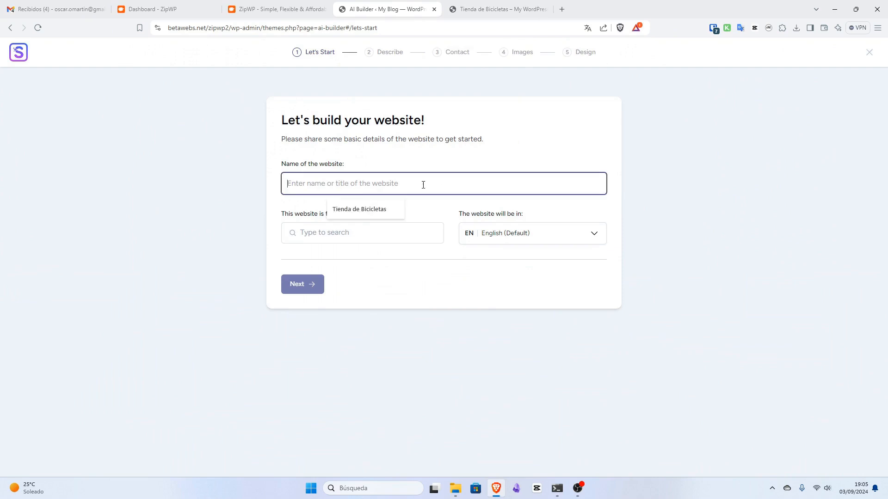
pyautogui.click(373, 210)
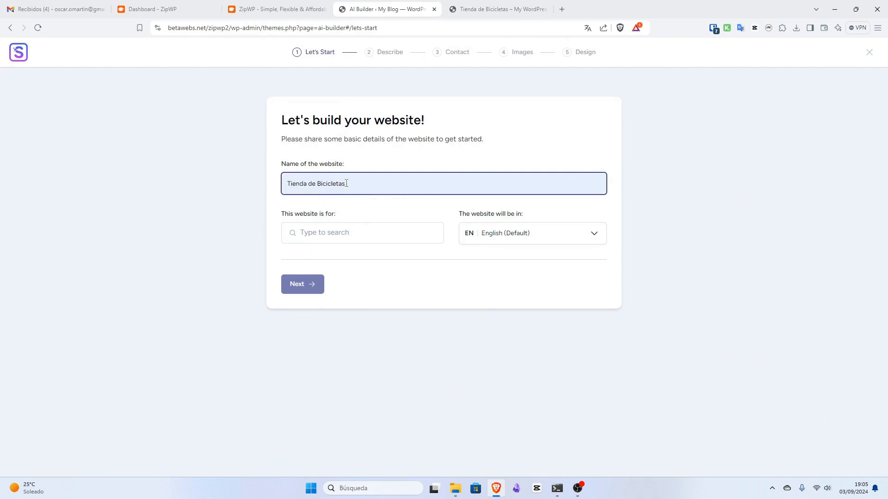
pyautogui.click(371, 234)
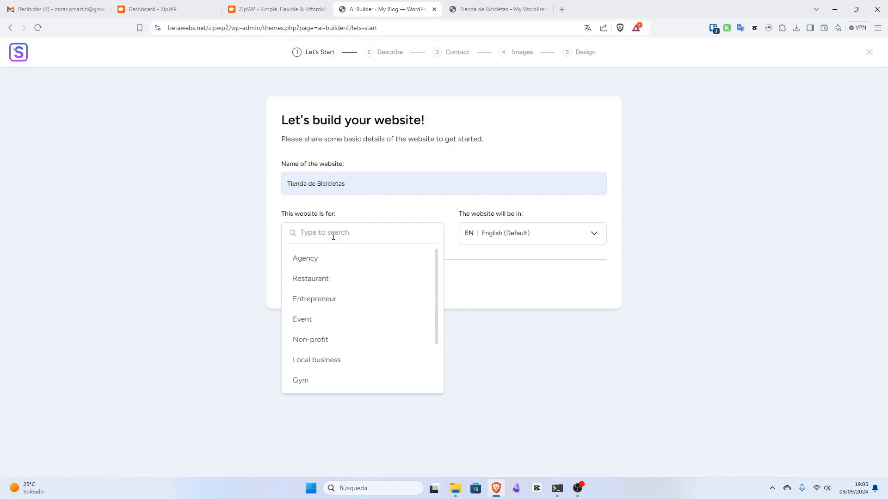
pyautogui.write('bike')
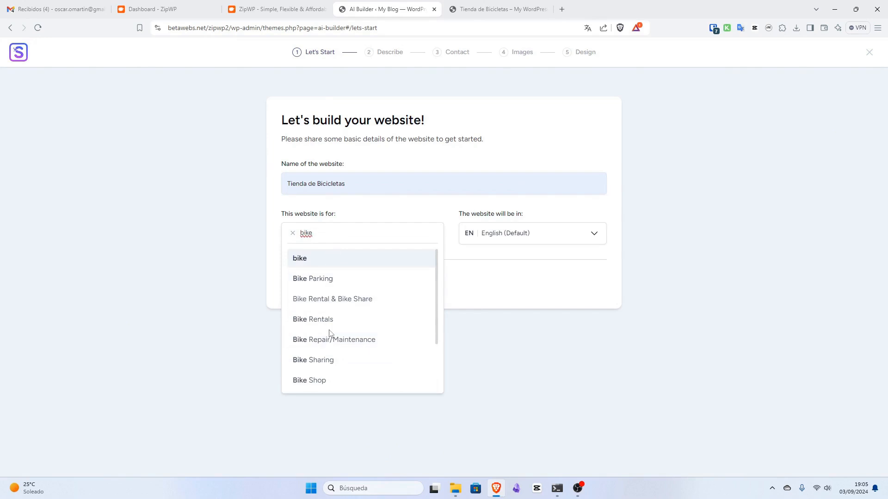
pyautogui.scroll(-1, 329, 332)
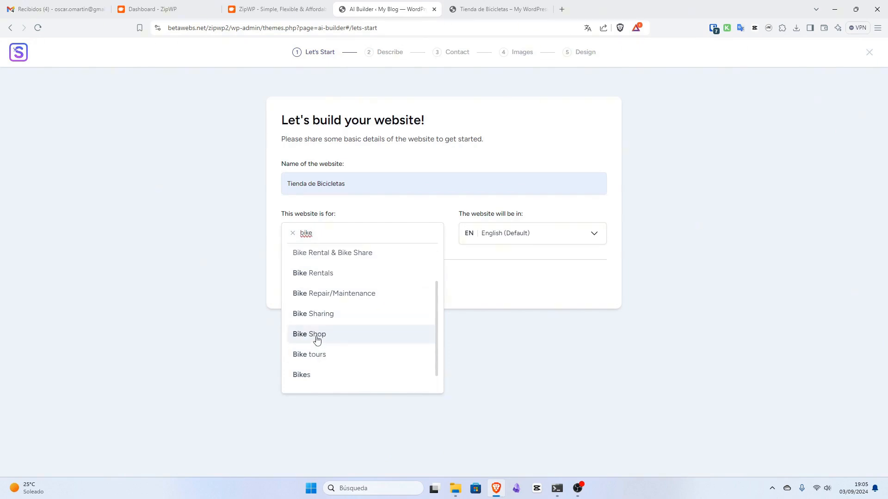
pyautogui.click(317, 335)
# Set the website language to Spanish (Spain) and continue
pyautogui.click(595, 237)
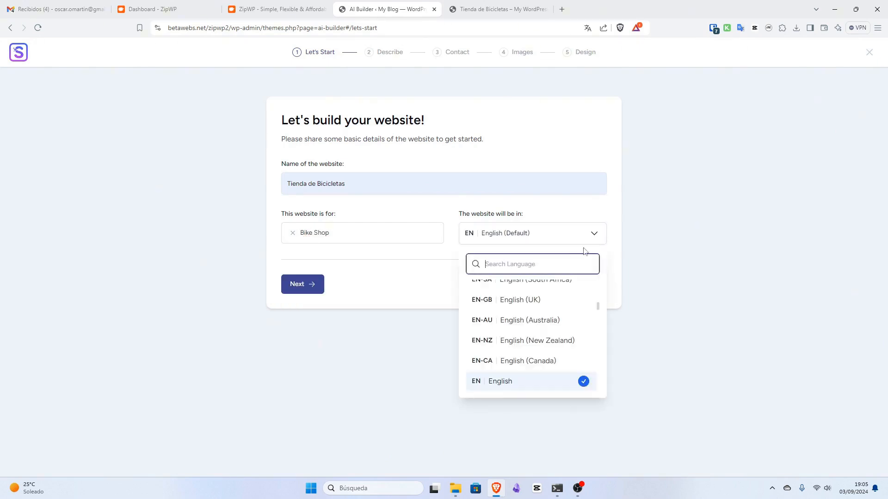
pyautogui.write('spa')
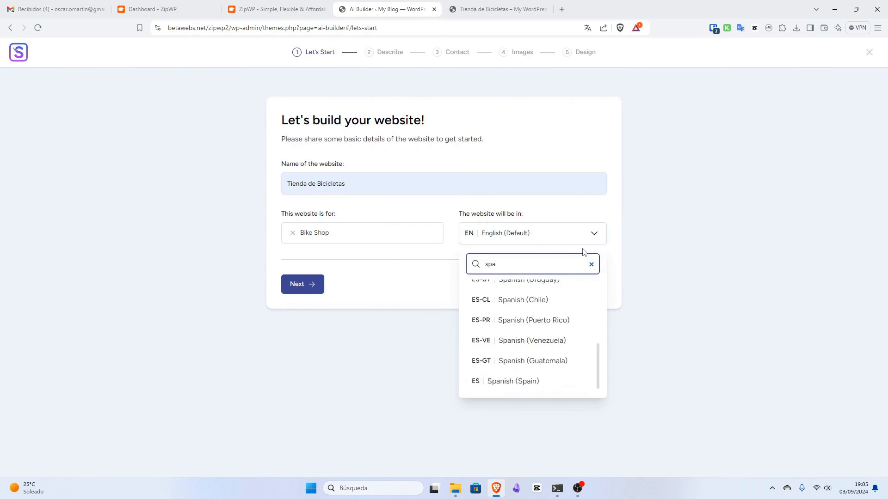
pyautogui.click(533, 381)
pyautogui.click(471, 358)
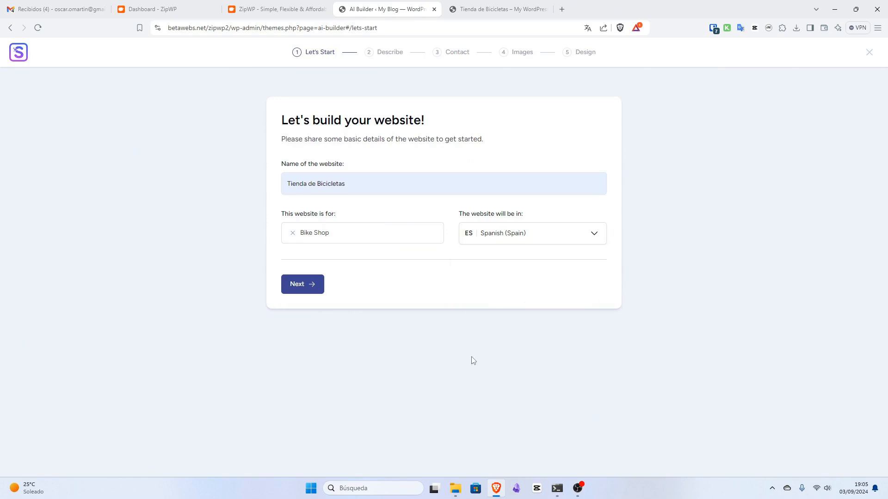
pyautogui.click(303, 291)
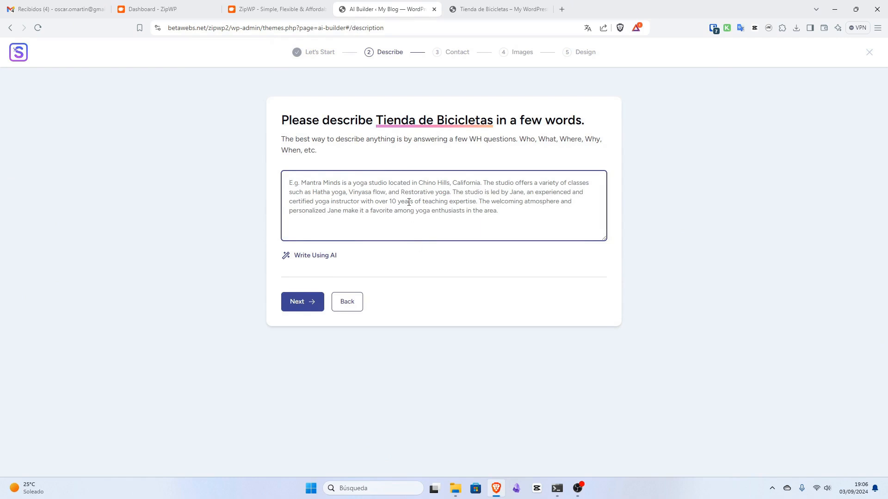
# Describe the stylish urban bike shop in Salamanca, correcting the spelling of 'eléctricas'
pyautogui.write('Tienda')
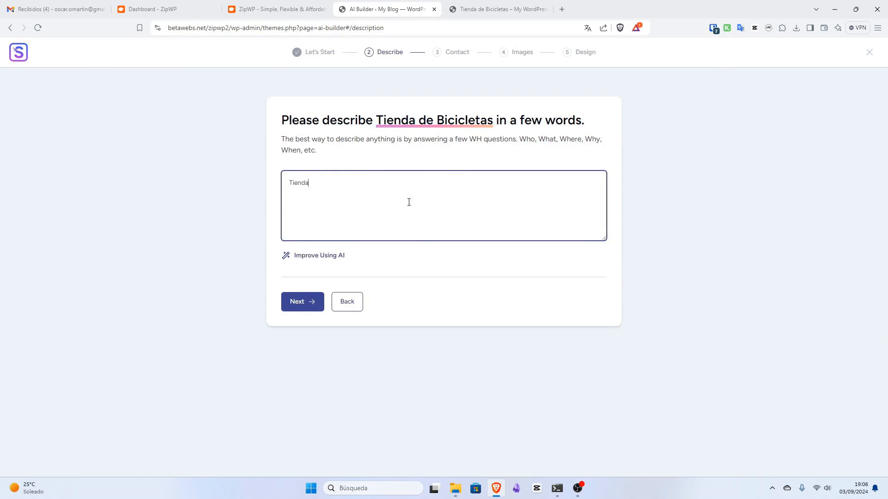
pyautogui.write(' de bicicletas urbanas y con estilo. La tienda física e')
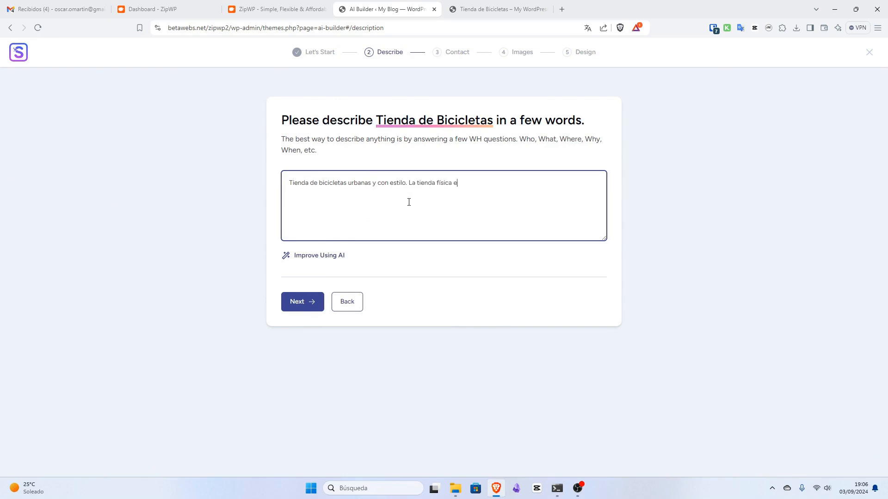
pyautogui.write('stá en Salam')
pyautogui.write('anca. ')
pyautogui.write('Tiendas electrica')
pyautogui.write('s modernas y ')
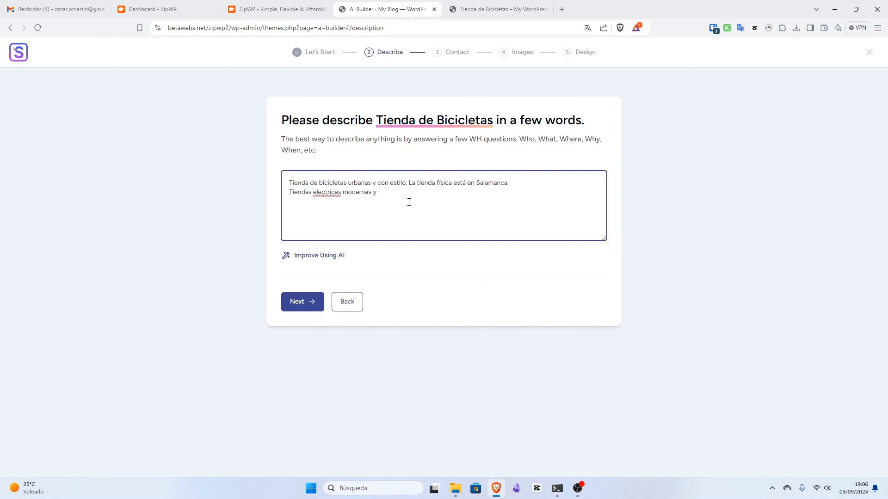
pyautogui.write('funcionales')
pyautogui.click(322, 192)
pyautogui.press('BackSpace')
pyautogui.write('é')
pyautogui.click(332, 192)
pyautogui.press('BackSpace')
pyautogui.write('ici')
# Let AI improve the description, then continue to the Contact step
pyautogui.moveTo(290, 183); pyautogui.dragTo(475, 192)
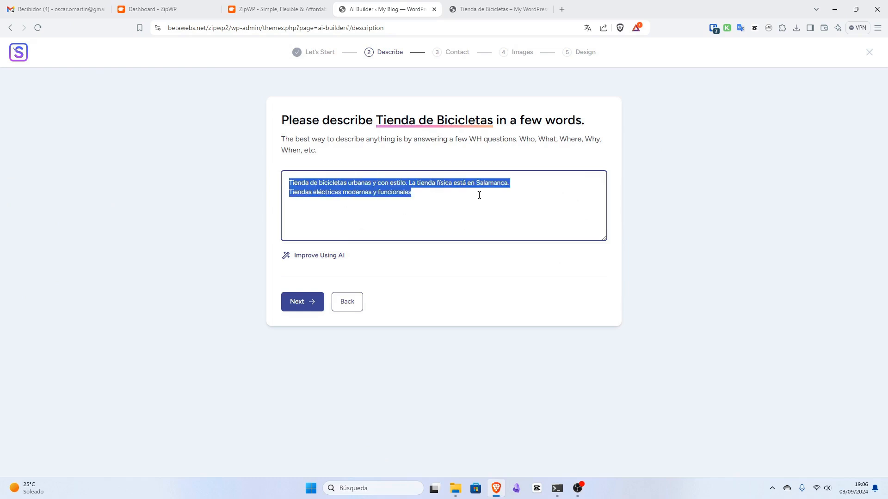
pyautogui.click(479, 195)
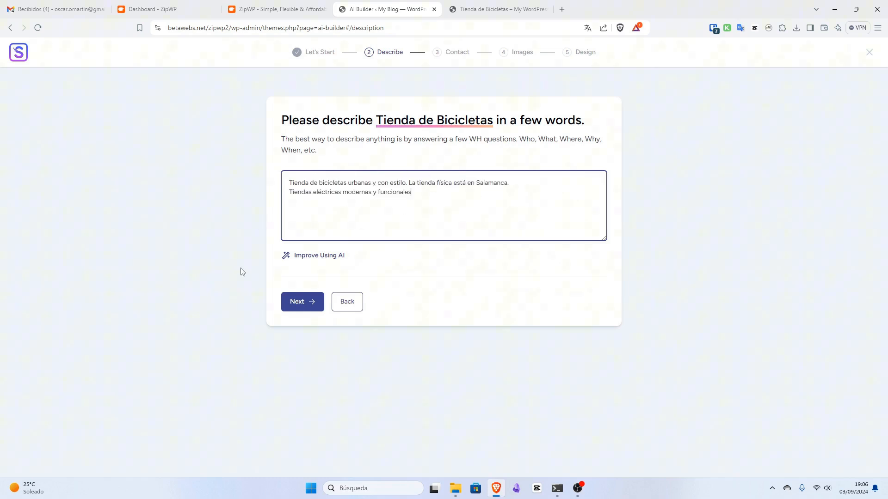
pyautogui.click(331, 260)
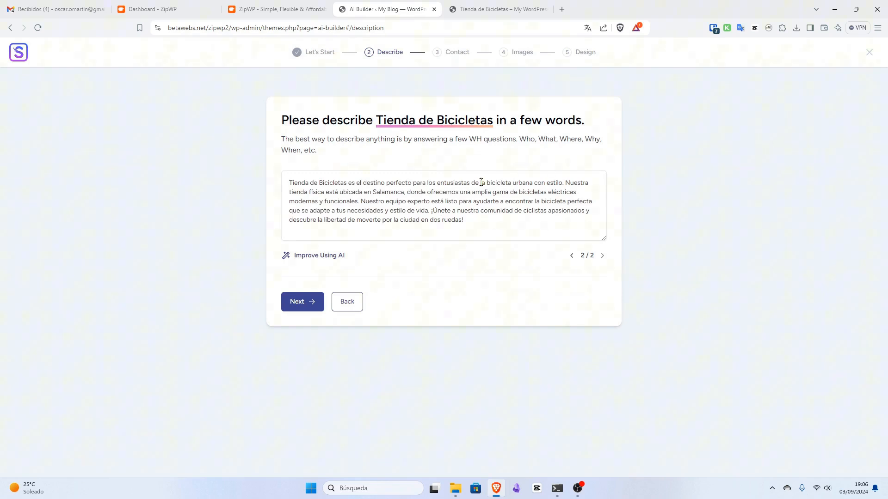
pyautogui.click(309, 305)
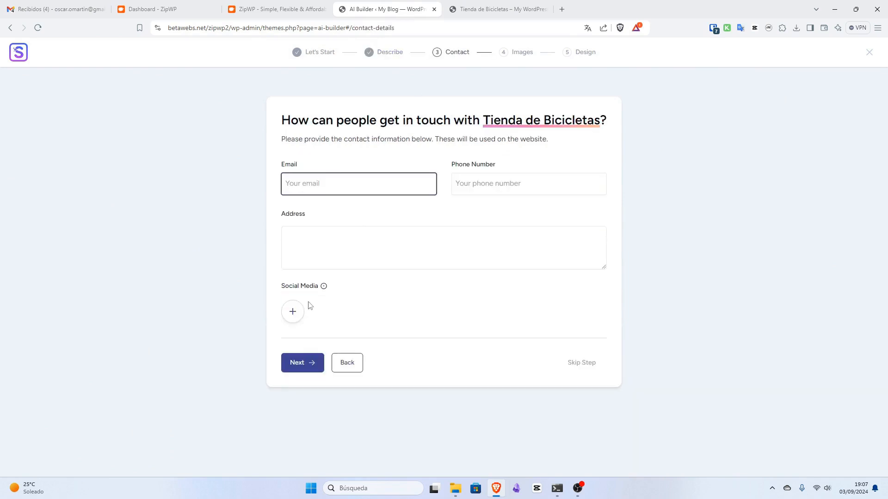
# Fill the e-mail and phone from saved entries and enter the address 'Mi calle'
pyautogui.click(340, 189)
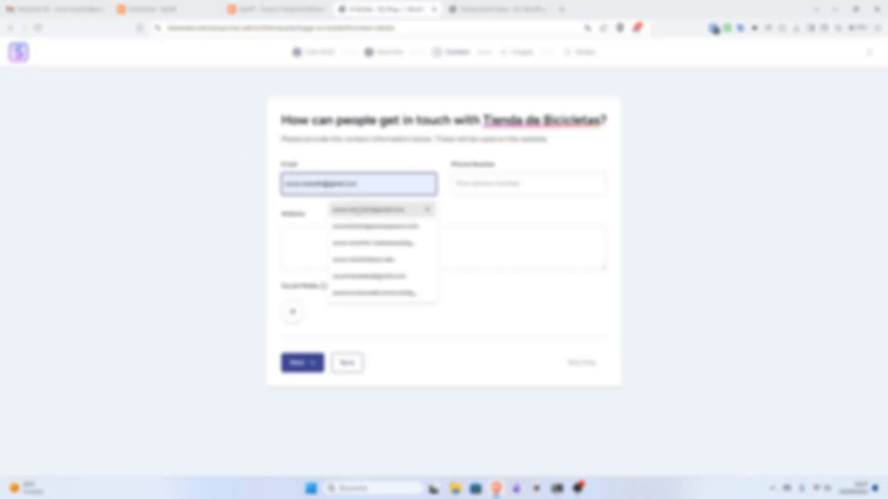
pyautogui.click(357, 208)
pyautogui.click(462, 185)
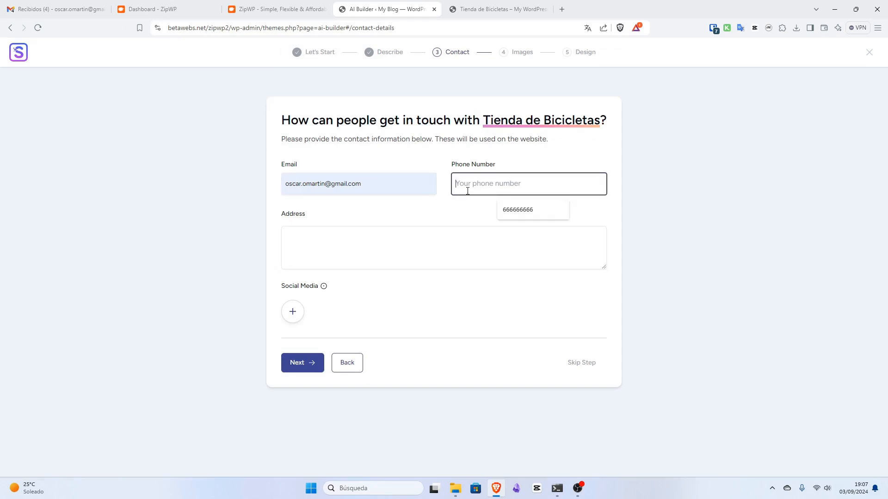
pyautogui.click(534, 214)
pyautogui.click(348, 248)
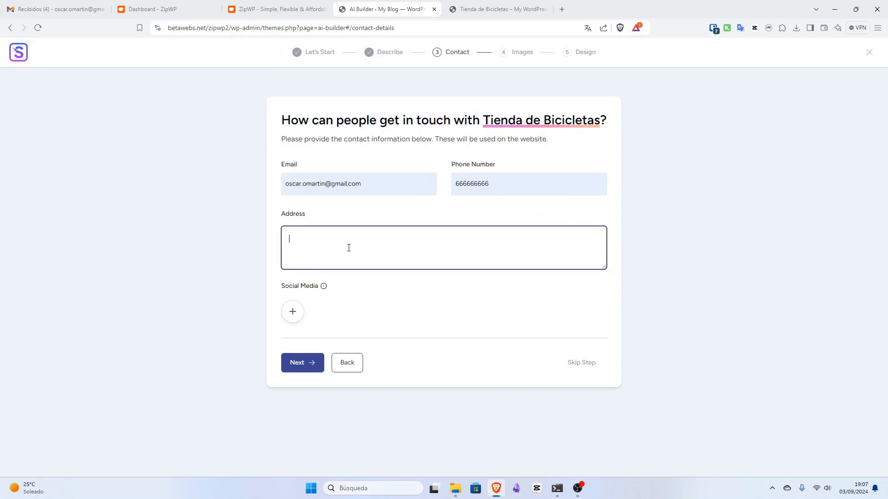
pyautogui.write('Mi calle N5')
pyautogui.click(293, 311)
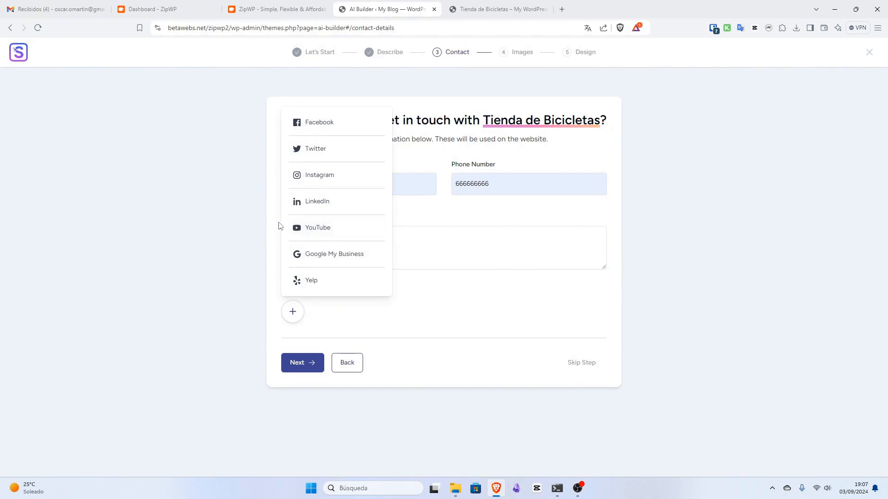
pyautogui.click(330, 148)
pyautogui.write('oscarmartin')
pyautogui.click(308, 312)
pyautogui.write('https://twitter.com/osca')
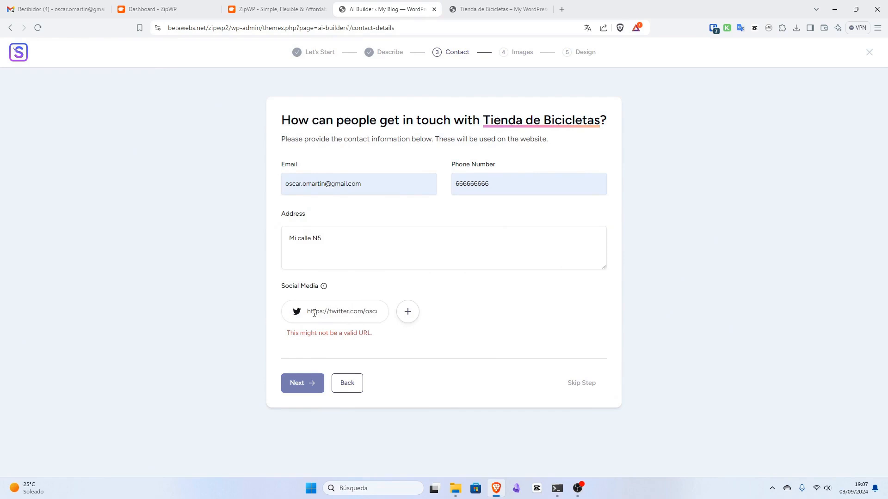
pyautogui.click(368, 359)
pyautogui.click(294, 365)
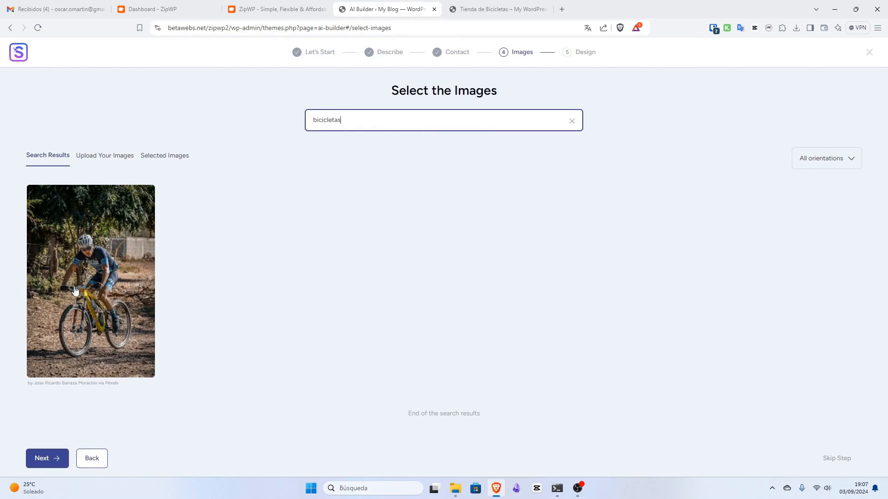
# Change the image search keyword to 'bikes' and switch to uploading your own images
pyautogui.moveTo(385, 116); pyautogui.dragTo(299, 127)
pyautogui.write('bikes')
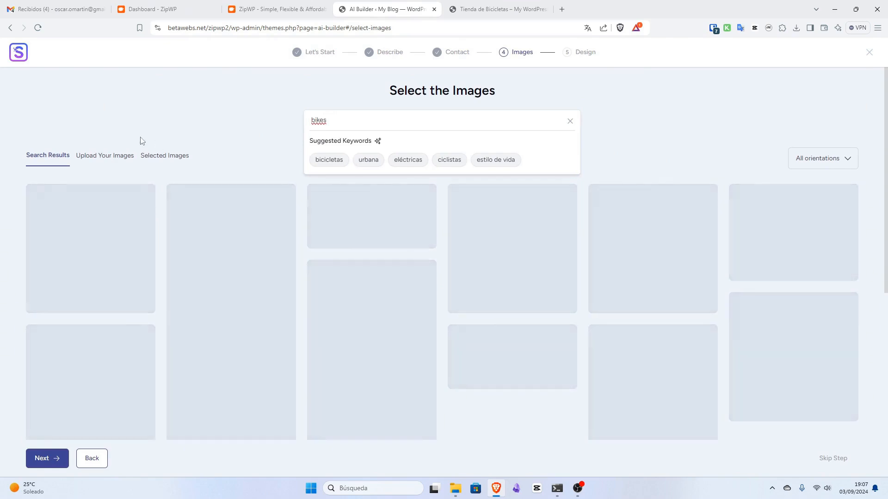
pyautogui.click(96, 156)
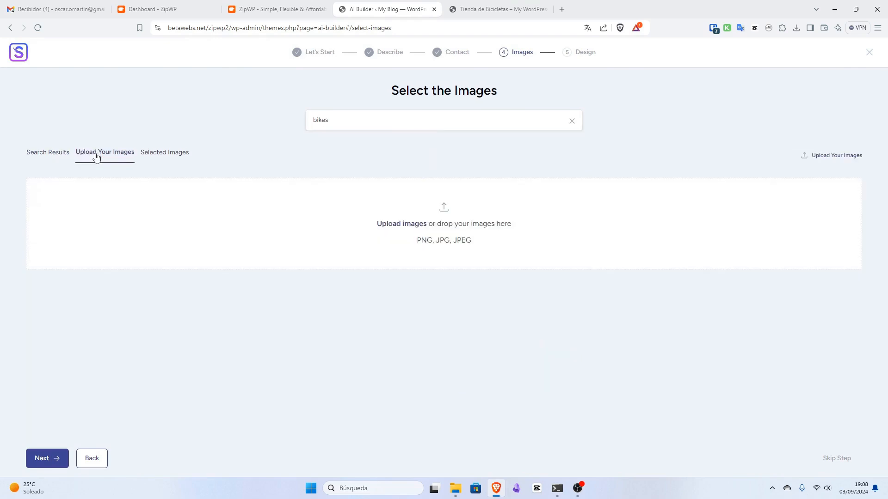
pyautogui.click(168, 154)
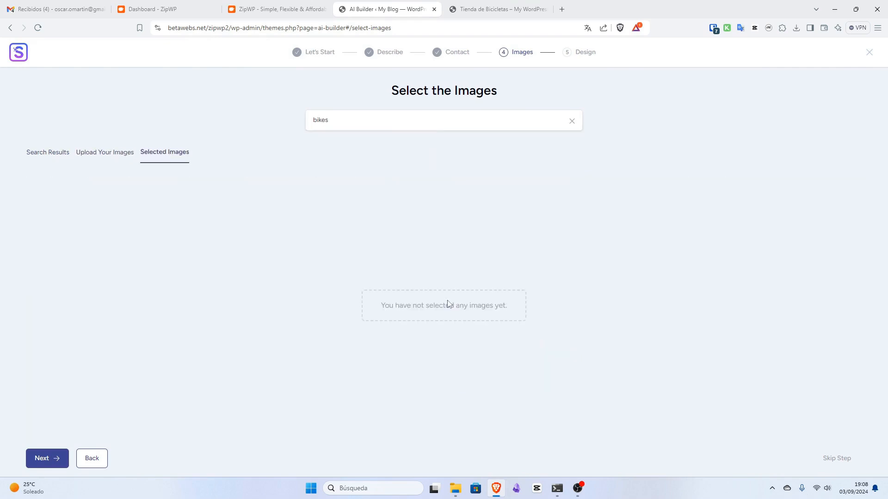
pyautogui.click(103, 153)
# Upload four bike photos from the computer, add them to the site, and continue
pyautogui.click(461, 238)
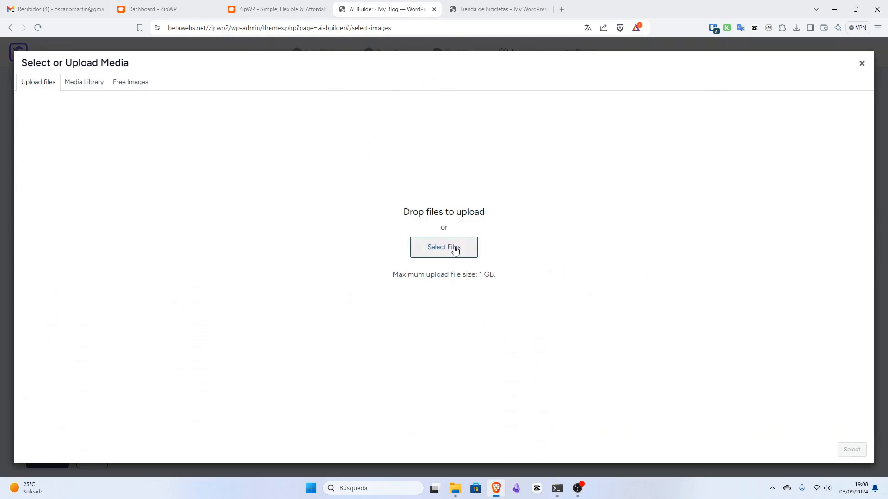
pyautogui.click(455, 250)
pyautogui.click(154, 91)
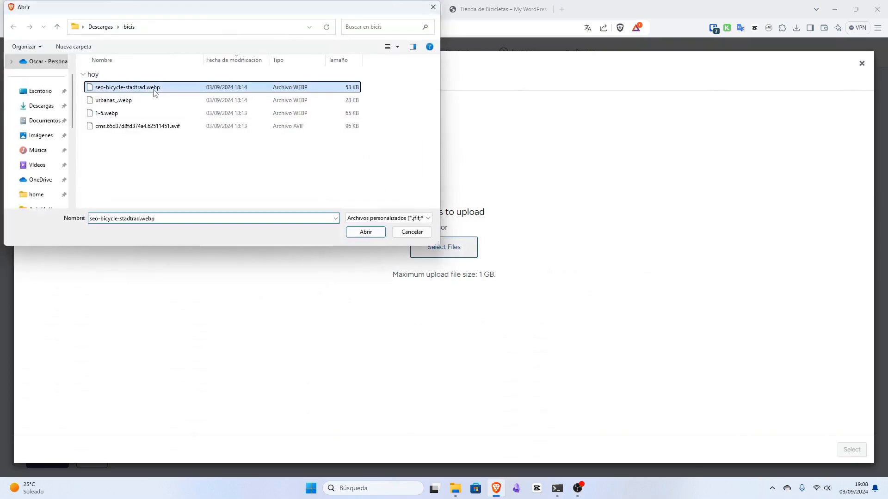
pyautogui.keyDown('shift'); pyautogui.click(168, 126); pyautogui.keyUp('shift')
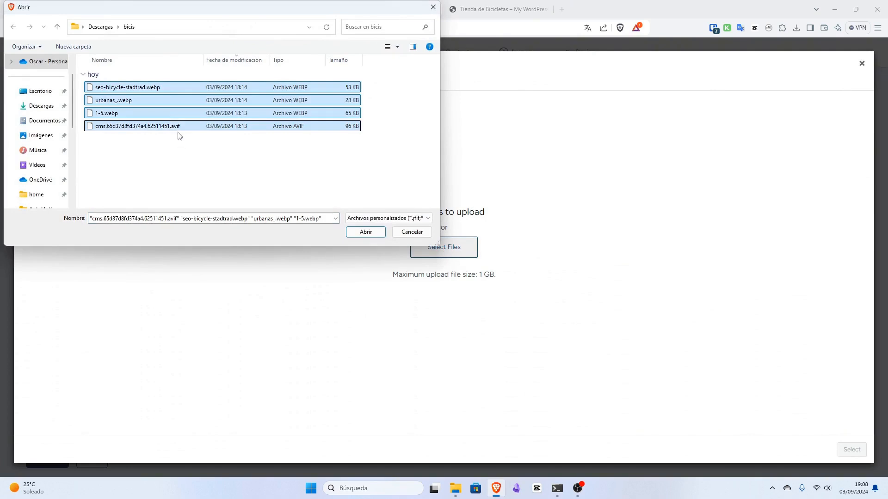
pyautogui.click(362, 233)
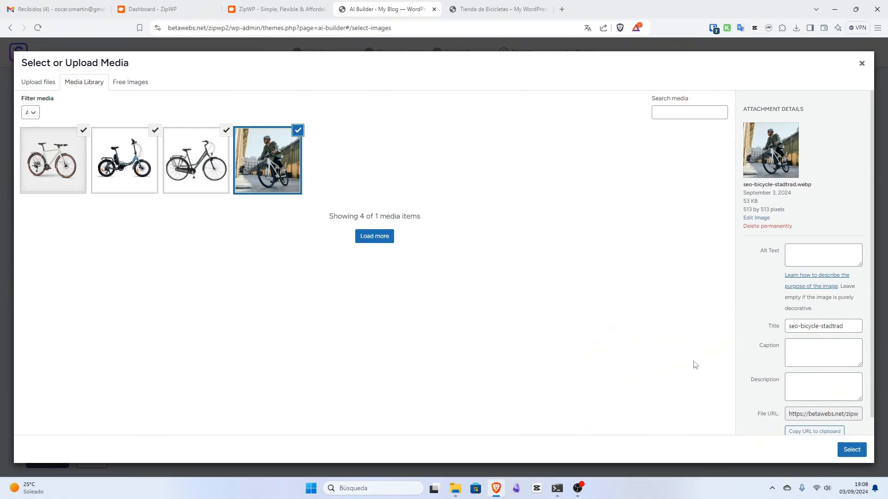
pyautogui.click(856, 450)
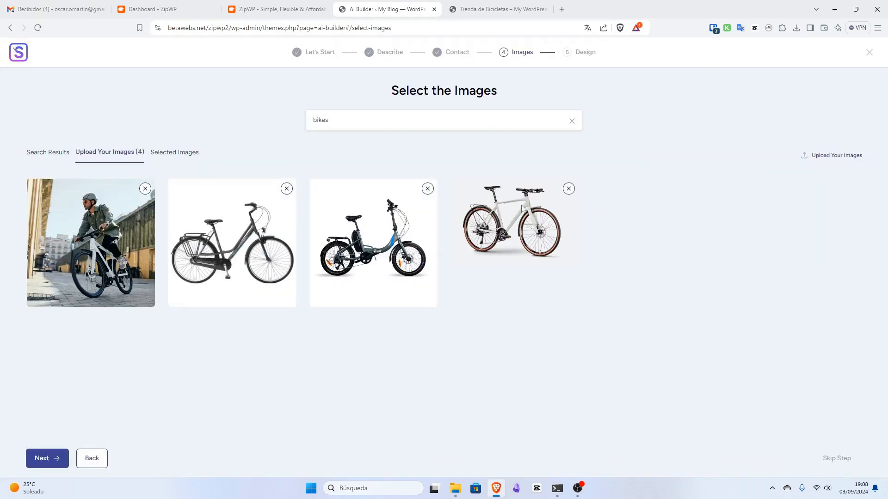
pyautogui.click(38, 459)
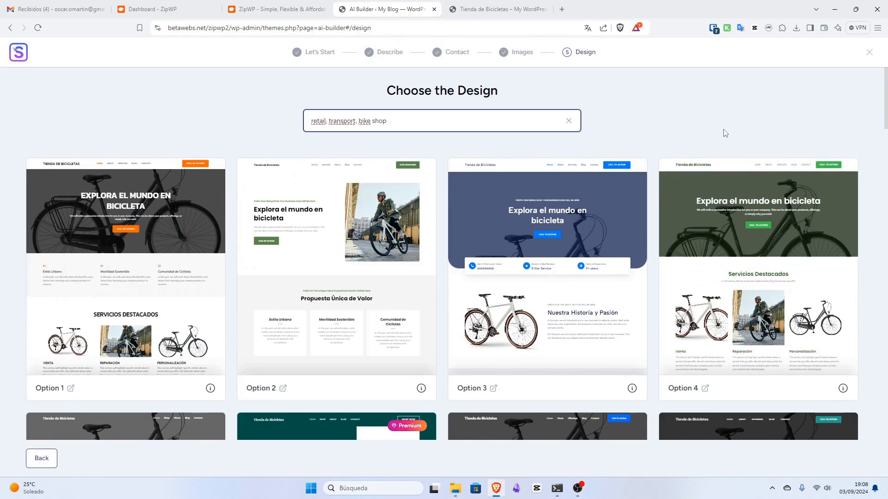
# Look through the bike shop design options and preview Option 1 in a new tab
pyautogui.scroll(-2, 719, 136)
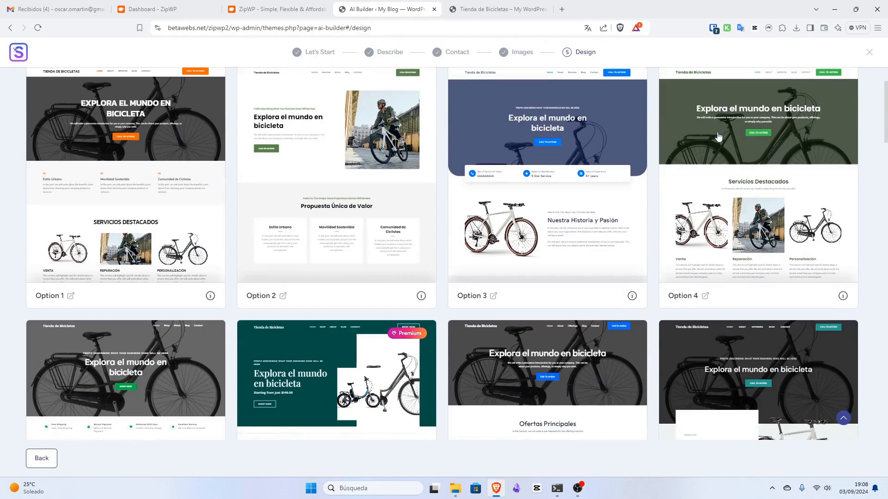
pyautogui.scroll(-7, 718, 136)
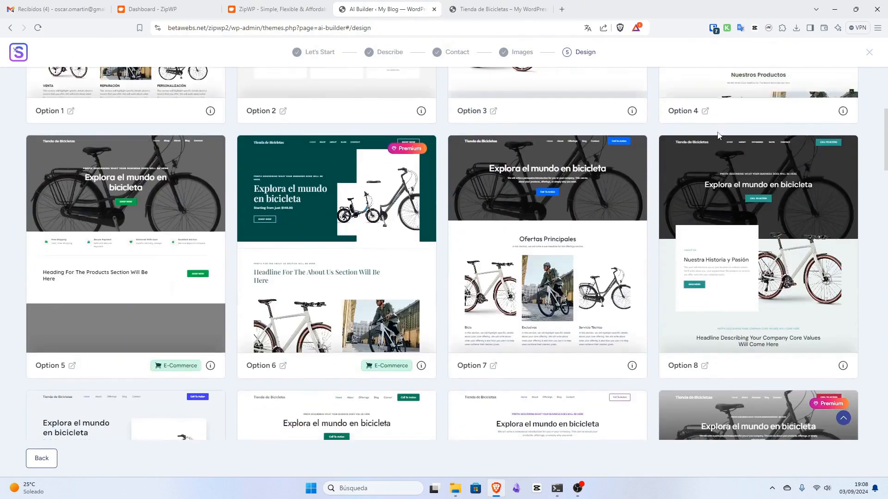
pyautogui.scroll(9, 718, 135)
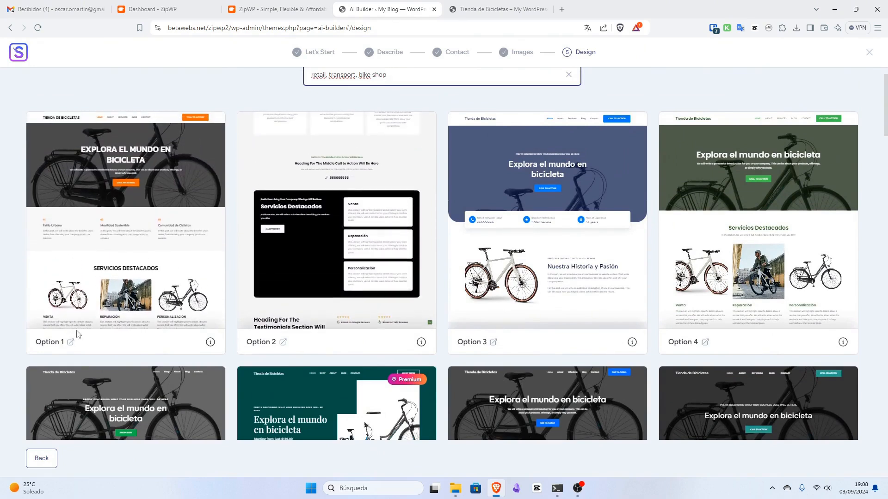
pyautogui.click(72, 343)
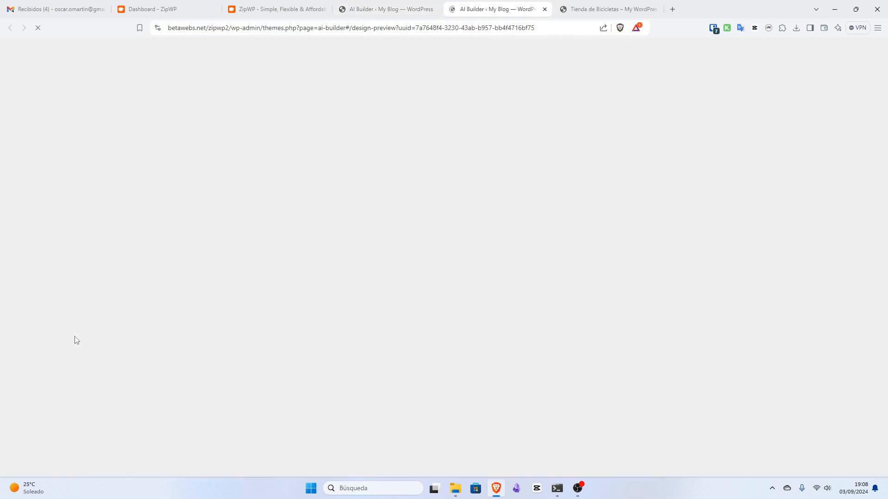
# Scroll through the Option 1 preview, dismissing the translation bar, then return to the design grid
pyautogui.scroll(-6, 468, 234)
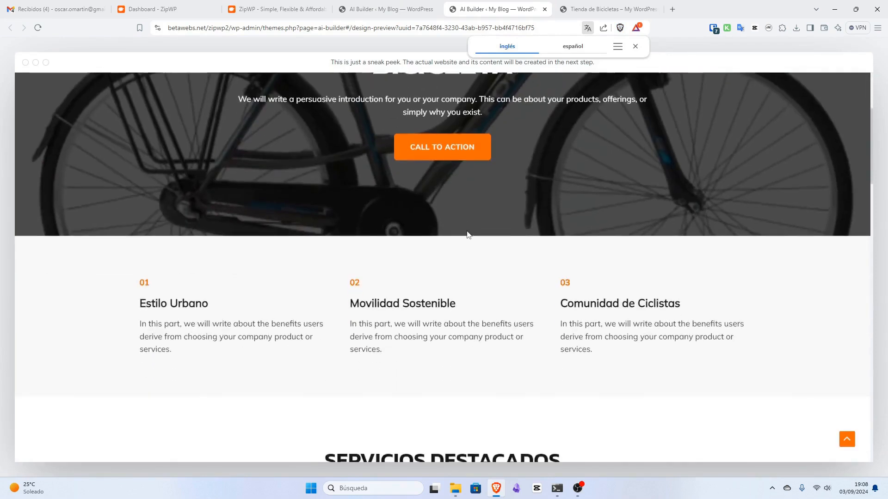
pyautogui.scroll(-8, 606, 220)
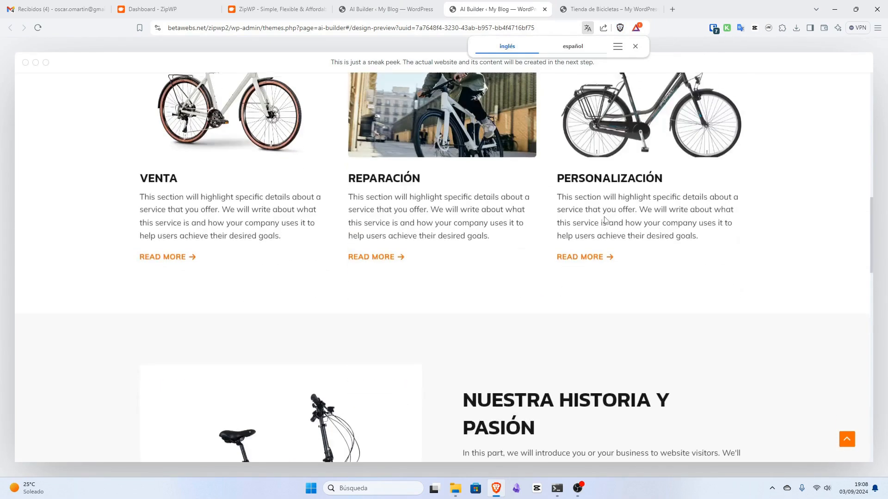
pyautogui.scroll(-2, 606, 221)
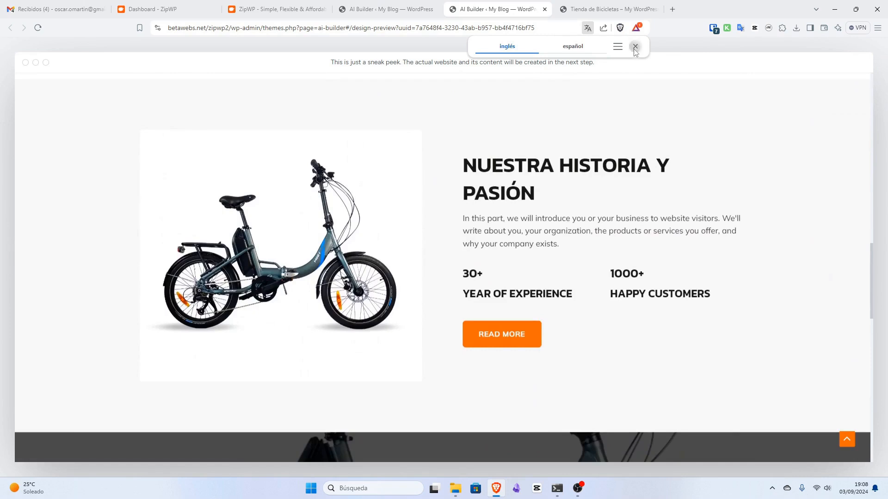
pyautogui.click(635, 46)
pyautogui.scroll(-1, 583, 168)
pyautogui.scroll(-4, 584, 170)
pyautogui.scroll(-5, 411, 218)
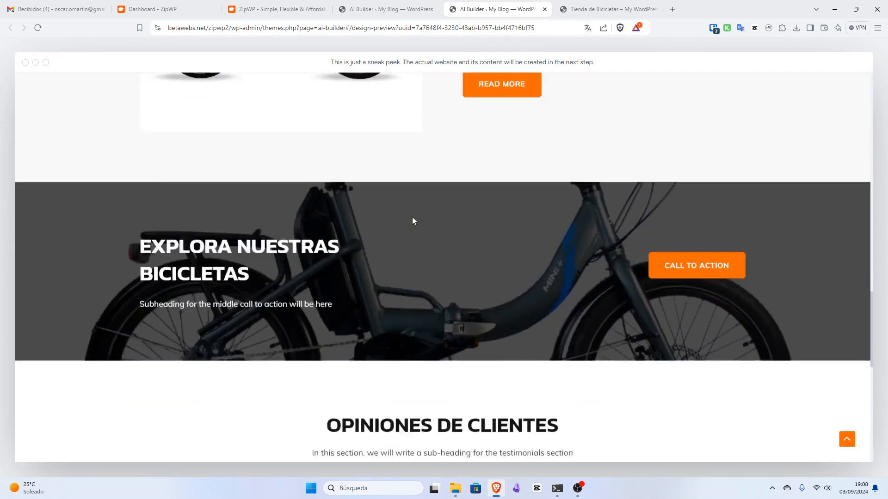
pyautogui.scroll(-5, 416, 217)
pyautogui.scroll(8, 415, 217)
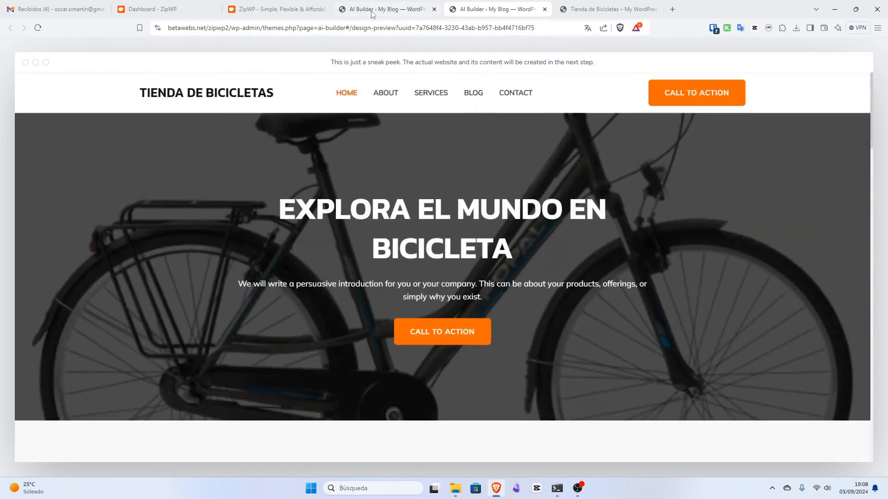
pyautogui.click(386, 8)
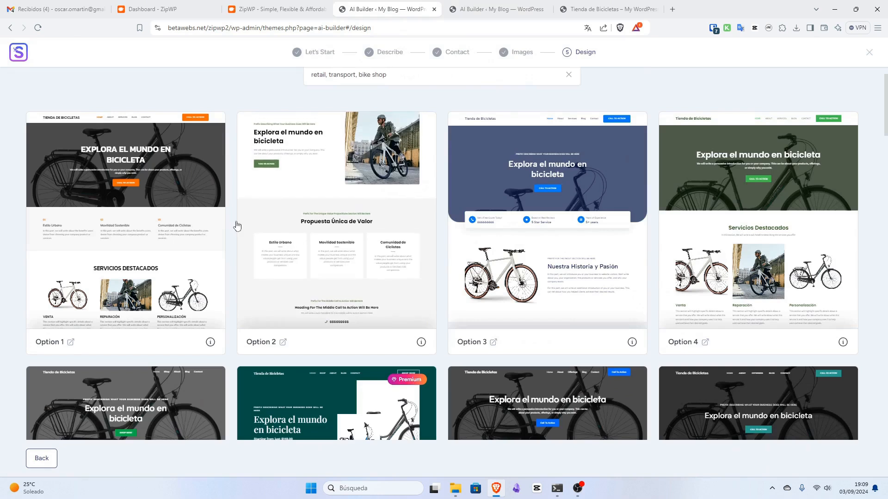
# Preview design Option 2 in a new tab, inspect its content, and return to the grid
pyautogui.click(283, 341)
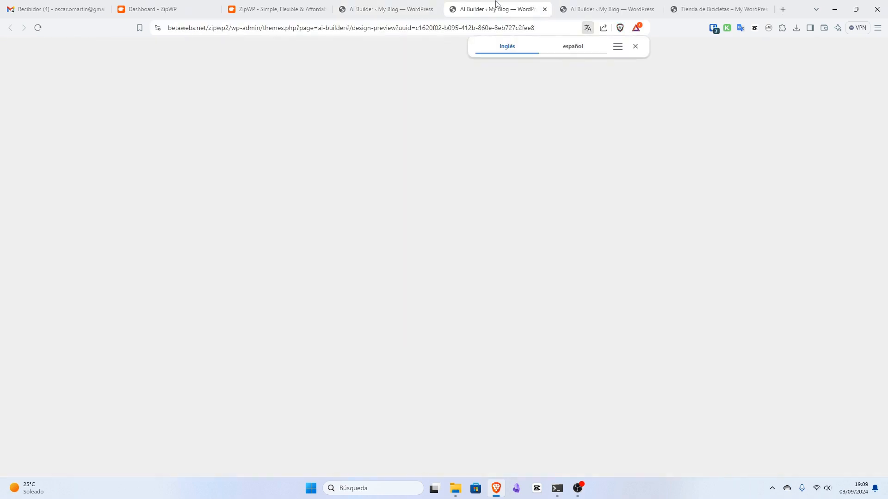
pyautogui.scroll(-14, 461, 160)
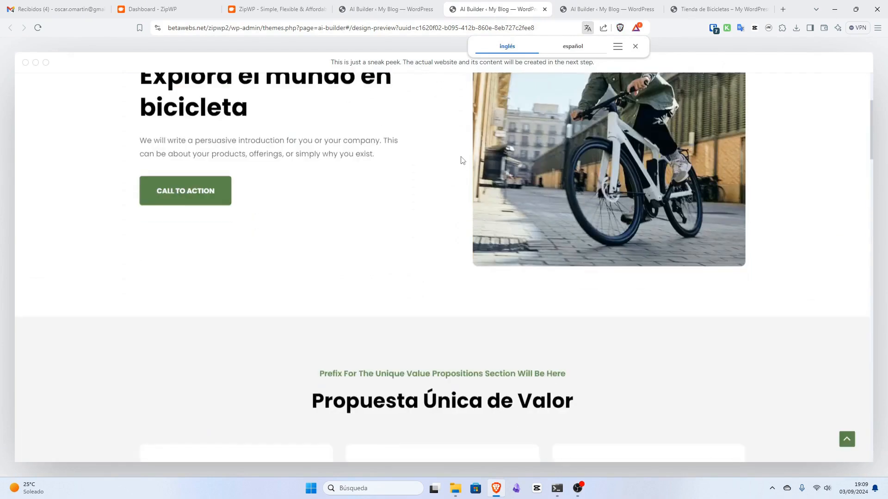
pyautogui.scroll(-6, 461, 161)
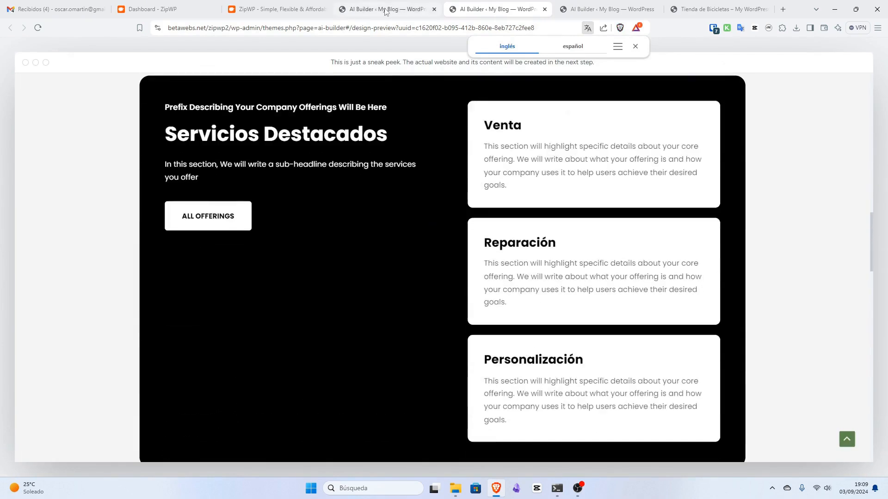
pyautogui.scroll(5, 392, 120)
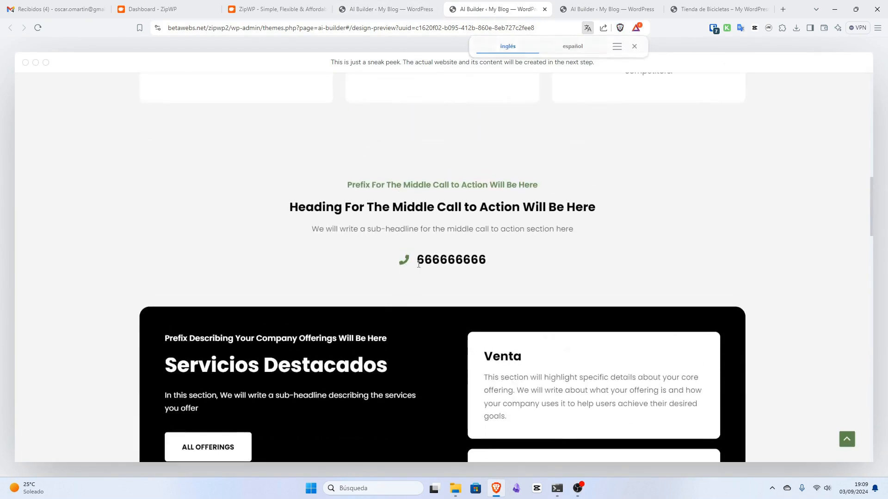
pyautogui.doubleClick(451, 260)
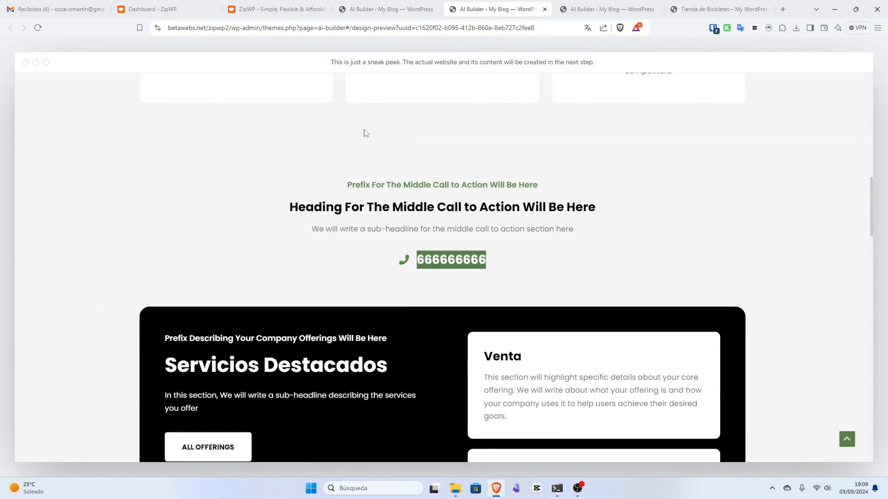
pyautogui.scroll(5, 382, 135)
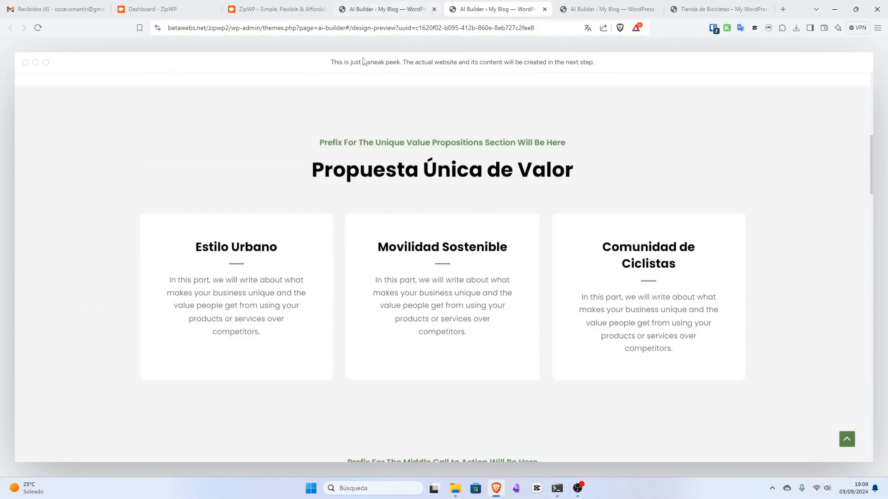
pyautogui.moveTo(193, 247); pyautogui.dragTo(283, 321)
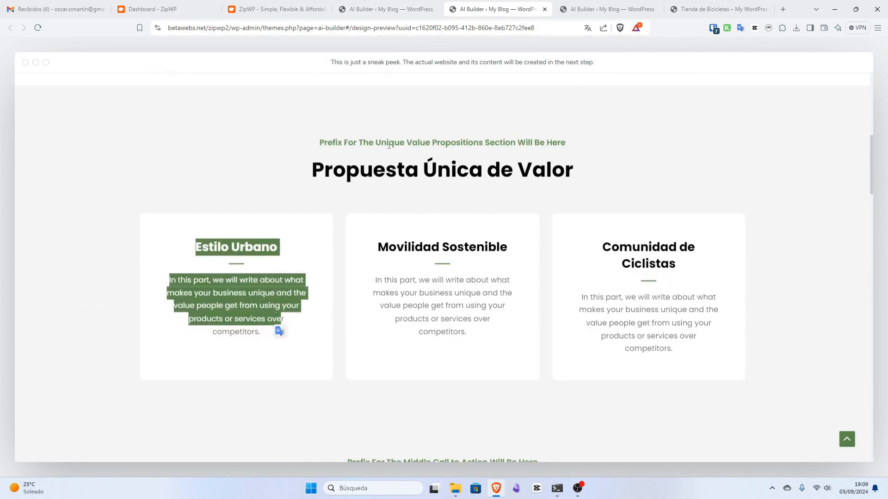
pyautogui.click(405, 12)
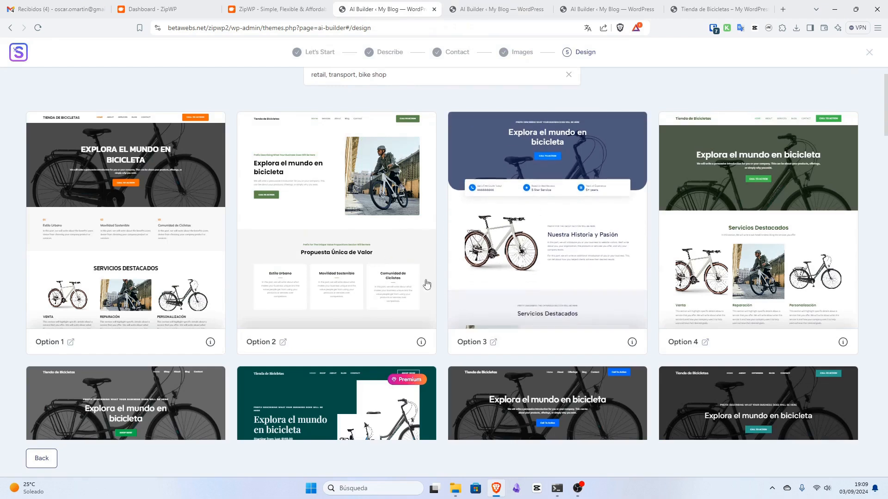
# Load a first extra batch of AI design options below Option 37
pyautogui.scroll(-5, 530, 267)
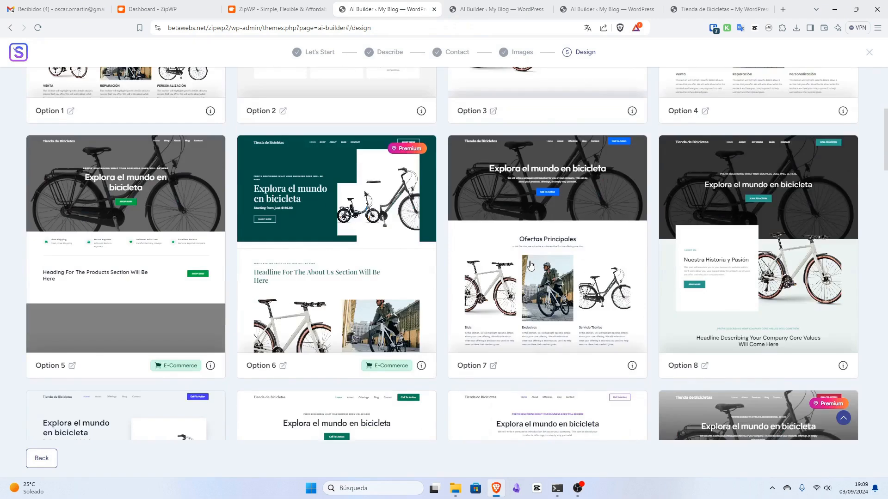
pyautogui.scroll(-5, 530, 265)
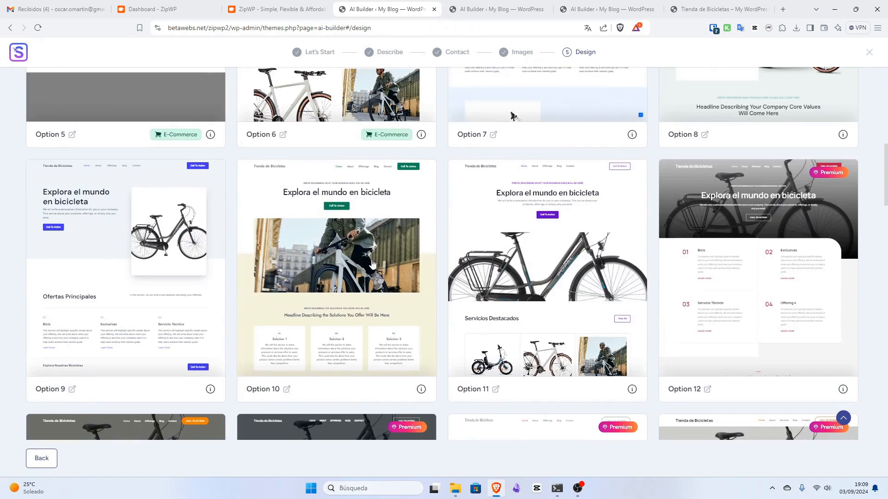
pyautogui.scroll(-5, 373, 264)
pyautogui.scroll(-2, 559, 279)
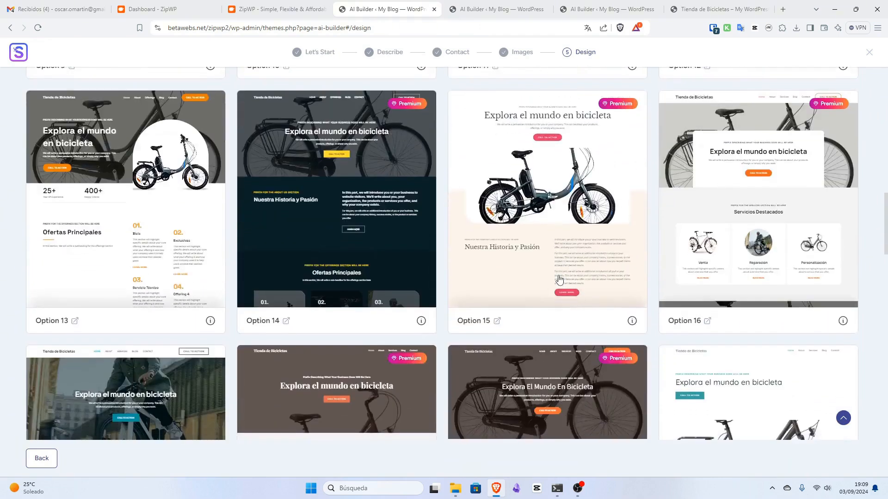
pyautogui.scroll(-13, 559, 280)
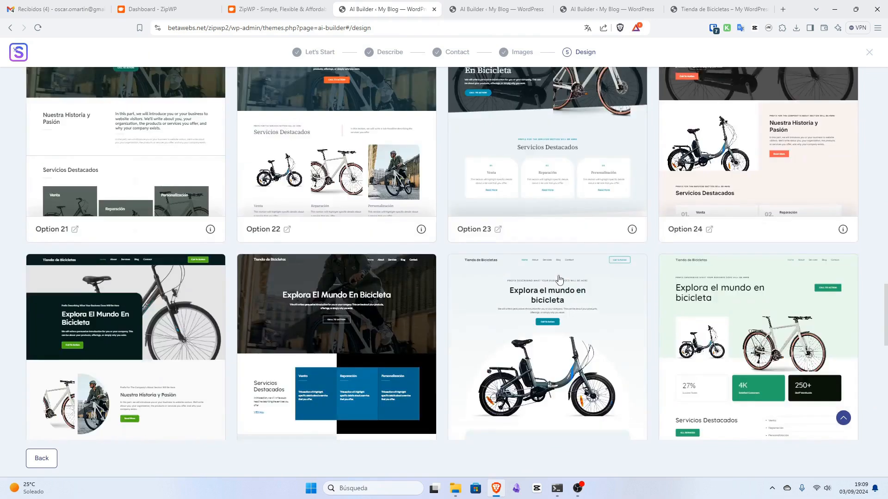
pyautogui.scroll(-5, 559, 280)
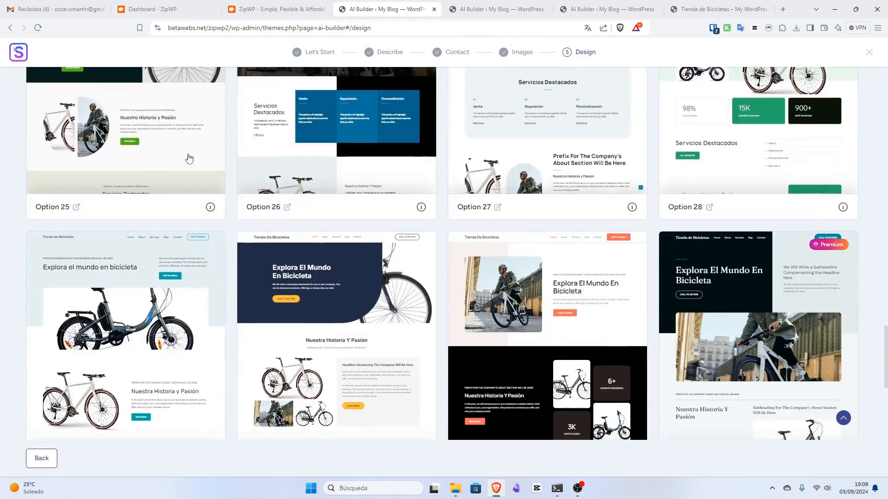
pyautogui.scroll(-8, 521, 204)
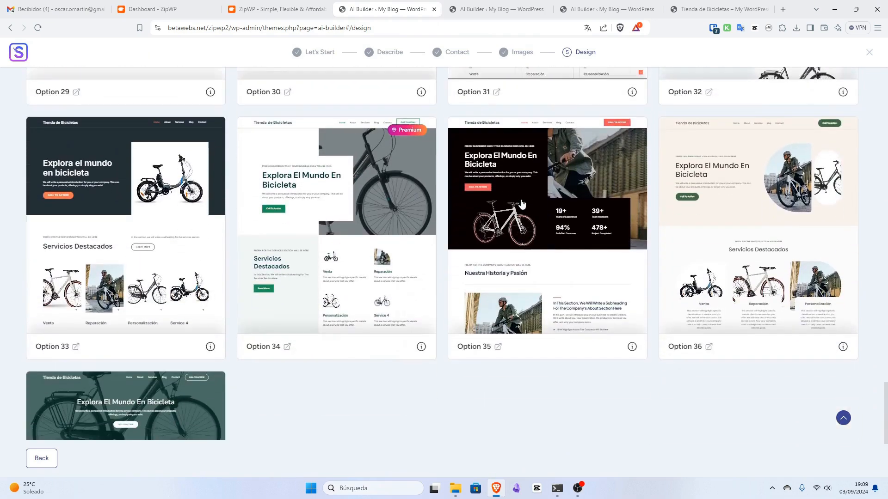
pyautogui.scroll(-5, 521, 204)
pyautogui.click(447, 434)
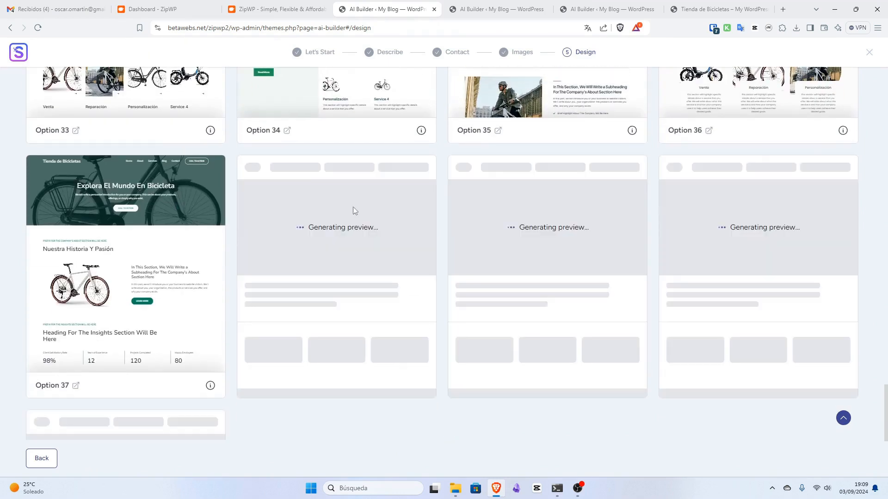
# Generate another batch of designs, extending the grid through Option 43
pyautogui.scroll(-1, 357, 213)
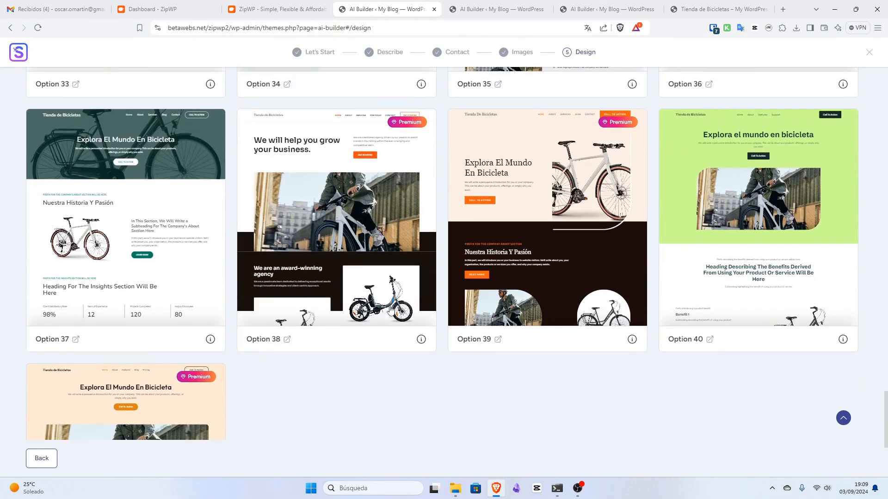
pyautogui.scroll(-5, 390, 349)
pyautogui.scroll(6, 388, 349)
pyautogui.scroll(-6, 396, 357)
pyautogui.click(438, 427)
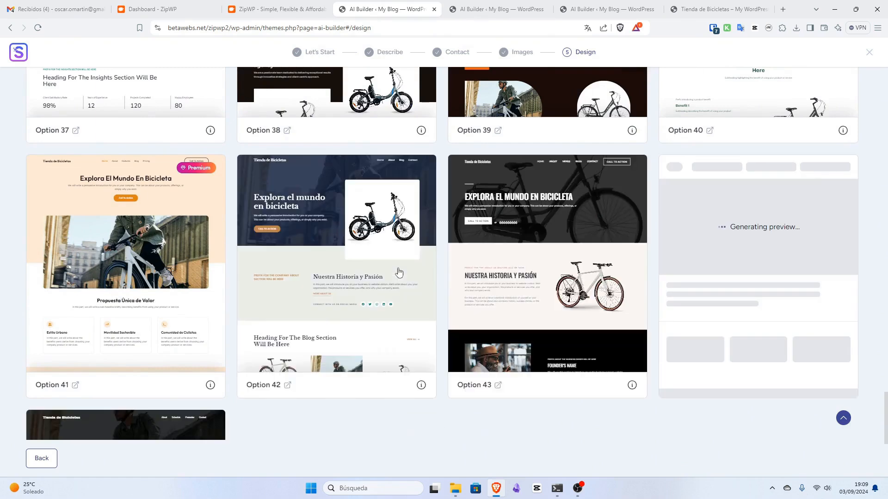
# Choose design Option 42, keeping its original fonts and colour palette, and continue
pyautogui.click(362, 231)
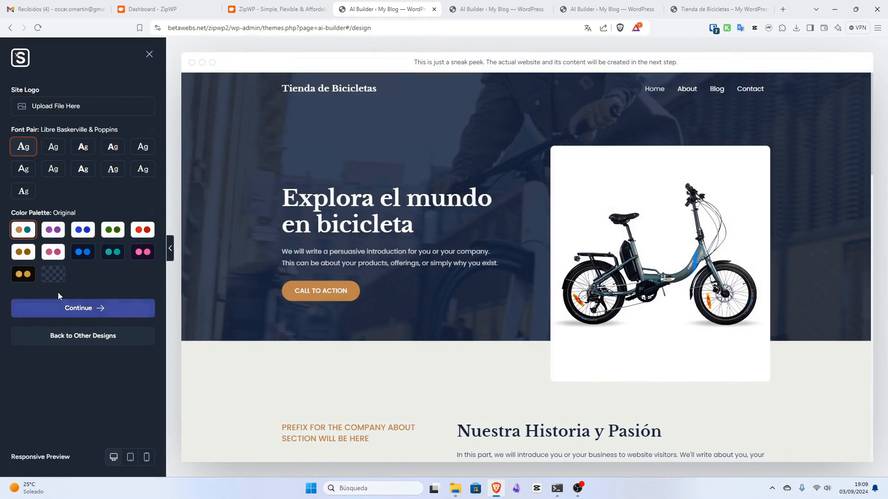
pyautogui.scroll(-11, 389, 320)
pyautogui.scroll(11, 389, 320)
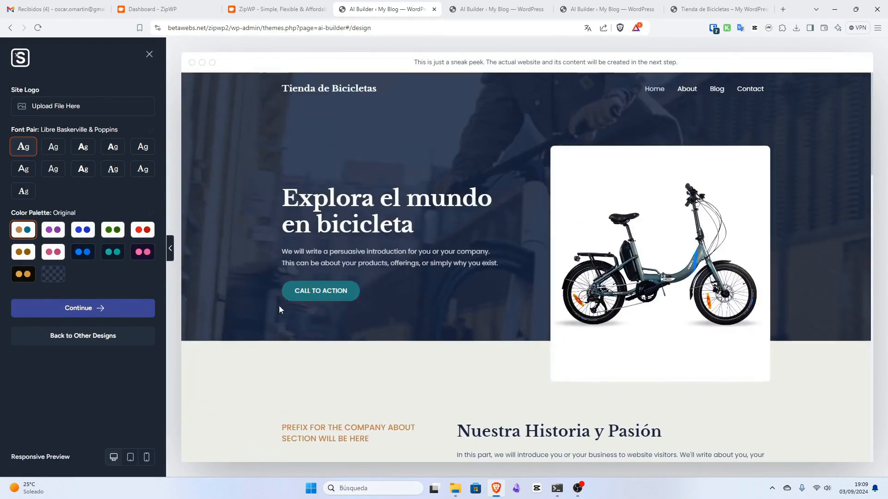
pyautogui.click(92, 308)
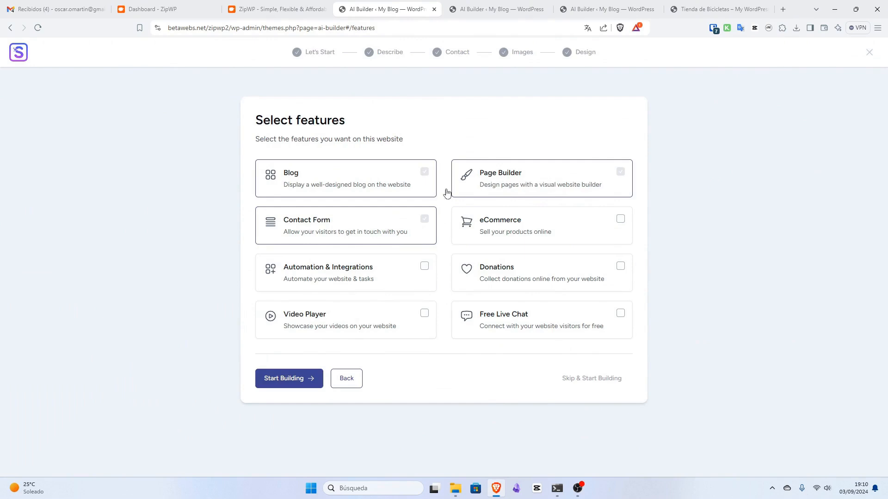
# Add eCommerce to the ticked Blog, Page Builder and Contact Form features and start building
pyautogui.click(620, 224)
pyautogui.click(620, 223)
pyautogui.click(618, 230)
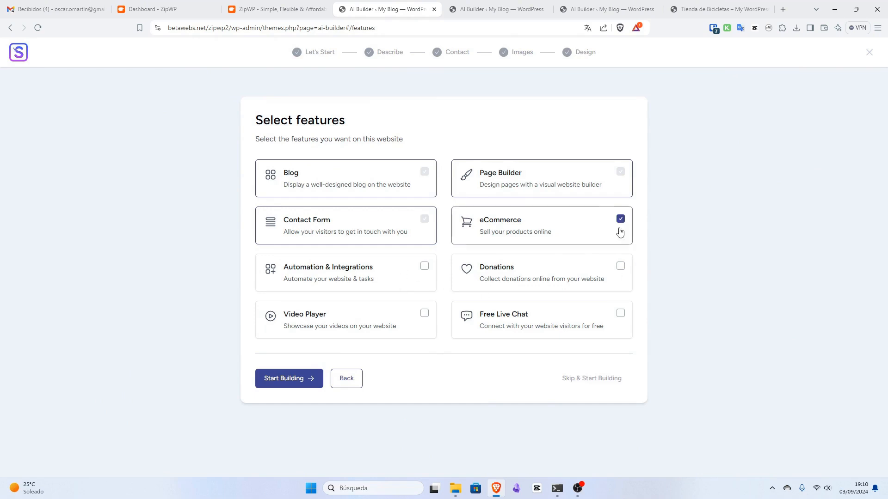
pyautogui.click(272, 387)
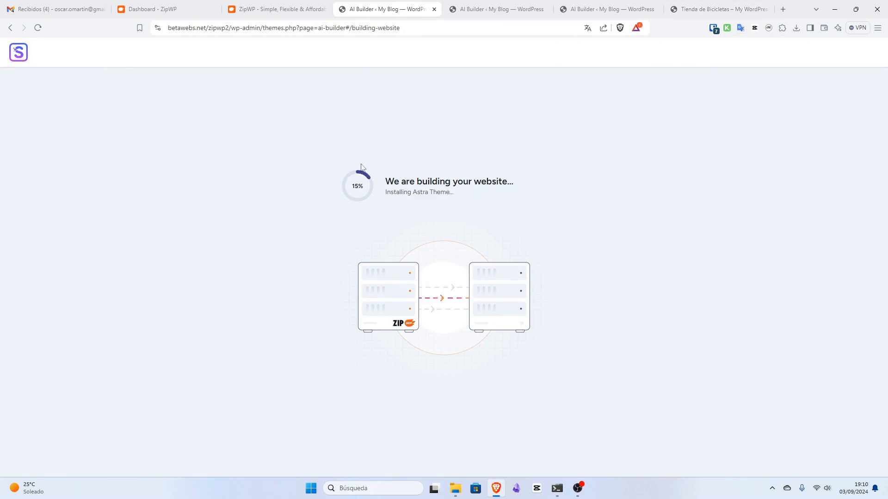
# Review the live Tienda de Bicicletas homepage, then open Home in the block editor at its hero heading
pyautogui.click(702, 10)
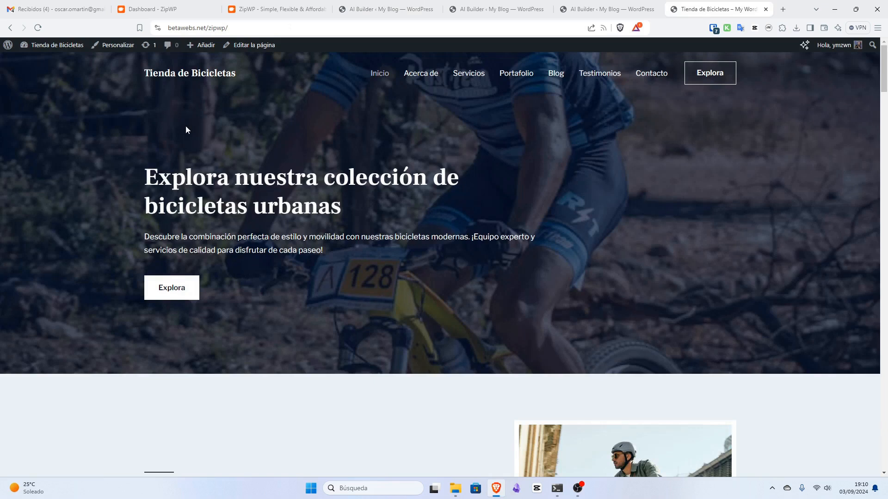
pyautogui.scroll(-5, 235, 147)
pyautogui.scroll(1, 234, 147)
pyautogui.scroll(-4, 235, 147)
pyautogui.scroll(7, 236, 148)
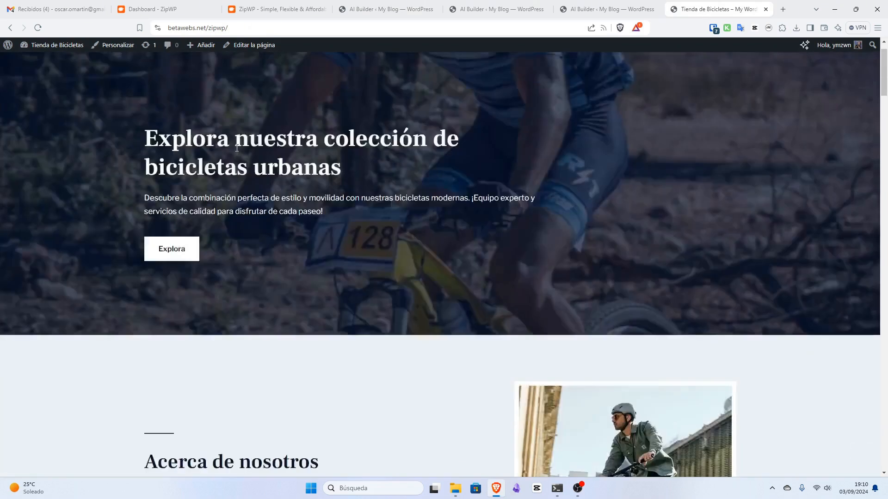
pyautogui.scroll(1, 231, 139)
pyautogui.scroll(-15, 219, 125)
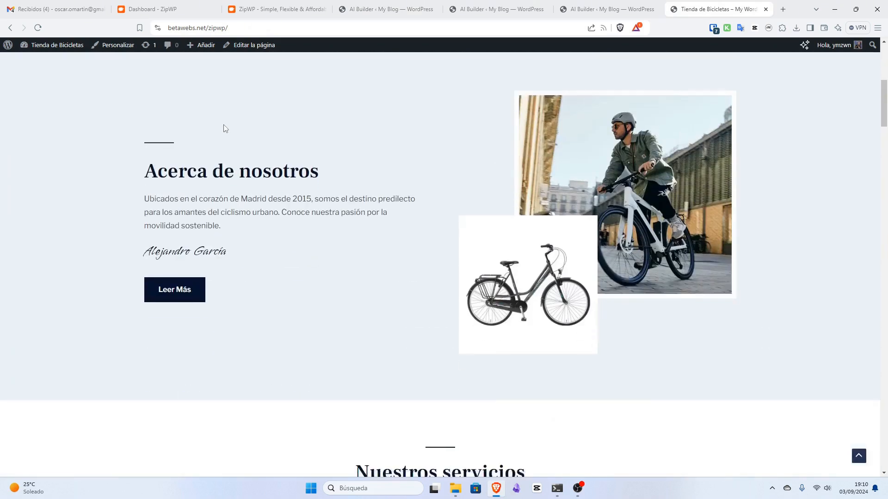
pyautogui.scroll(-12, 225, 128)
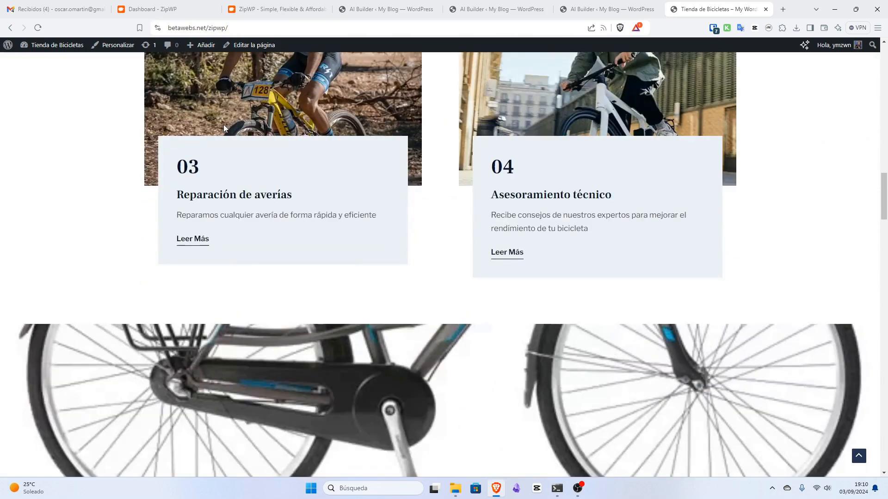
pyautogui.scroll(-10, 225, 128)
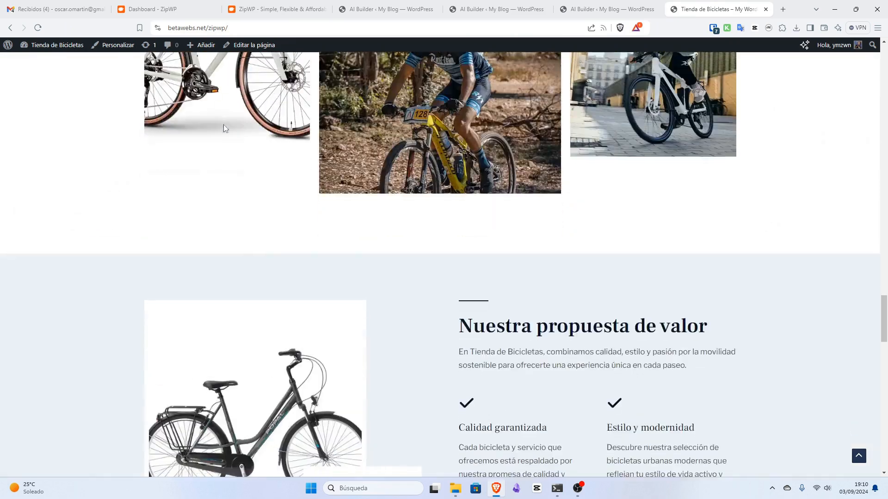
pyautogui.scroll(20, 223, 124)
pyautogui.scroll(15, 225, 127)
pyautogui.click(265, 46)
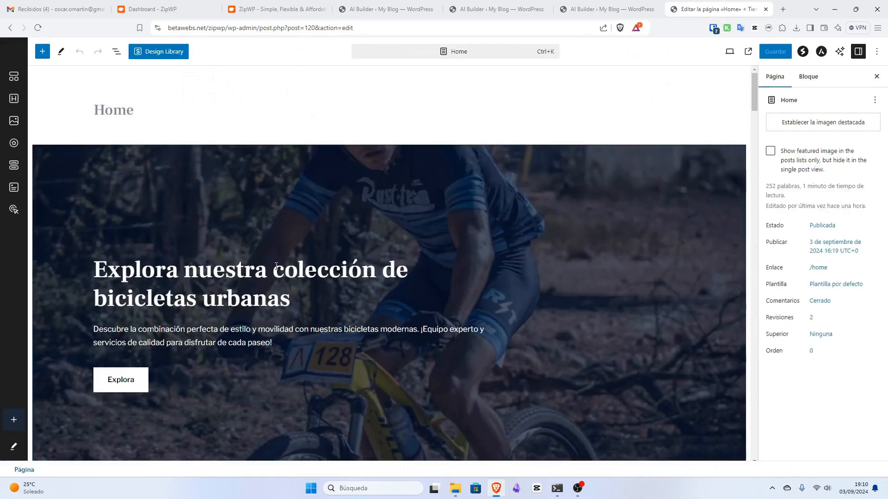
pyautogui.click(275, 270)
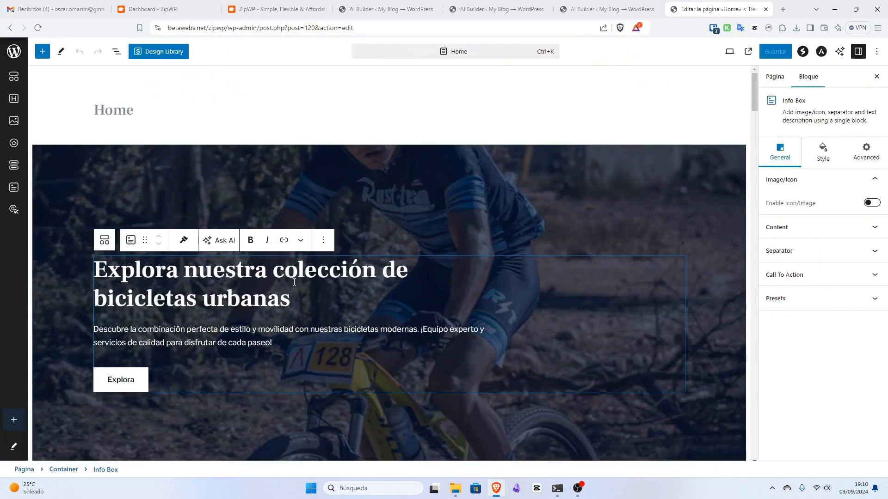
# Scroll through the Home page in the editor, then go back to the live front page
pyautogui.scroll(-8, 278, 277)
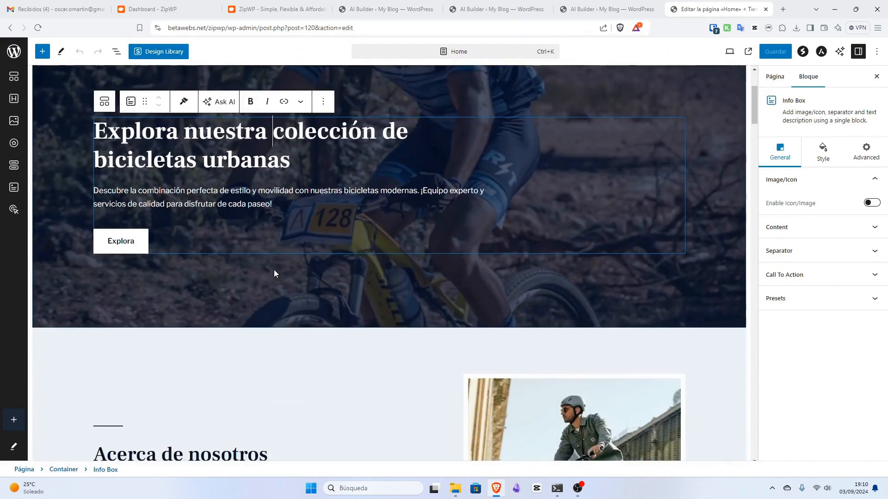
pyautogui.scroll(-7, 239, 253)
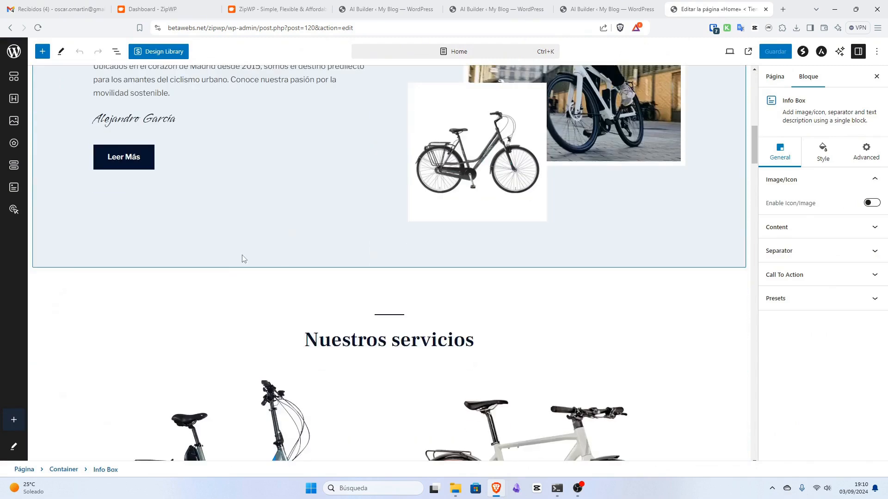
pyautogui.scroll(-10, 245, 258)
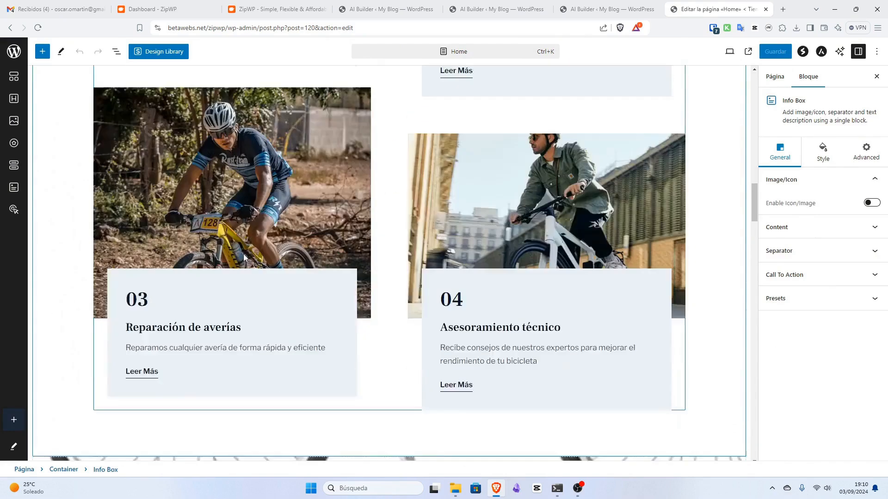
pyautogui.scroll(-3, 243, 254)
pyautogui.scroll(20, 243, 254)
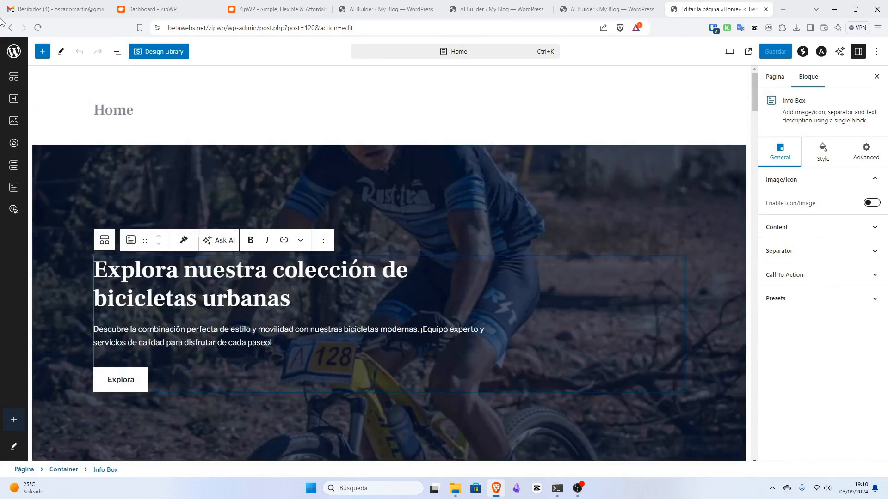
pyautogui.click(11, 28)
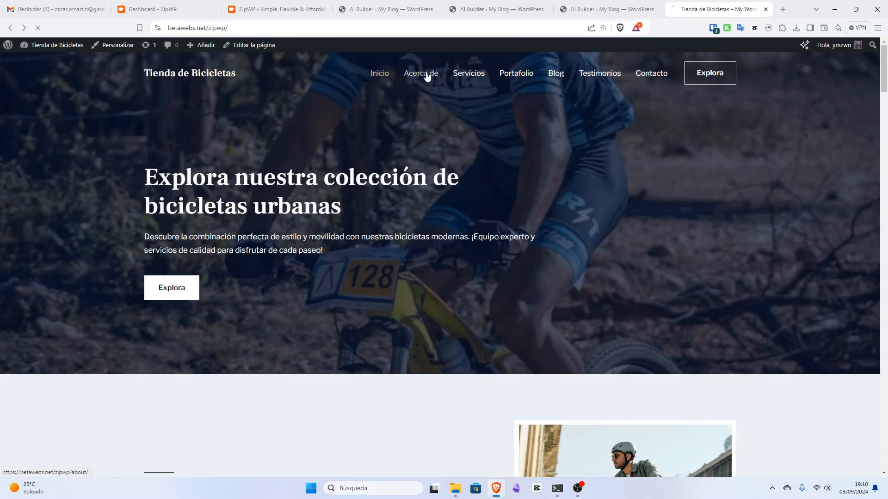
# Open the live site's Servicios page and scroll through its content
pyautogui.scroll(-14, 464, 181)
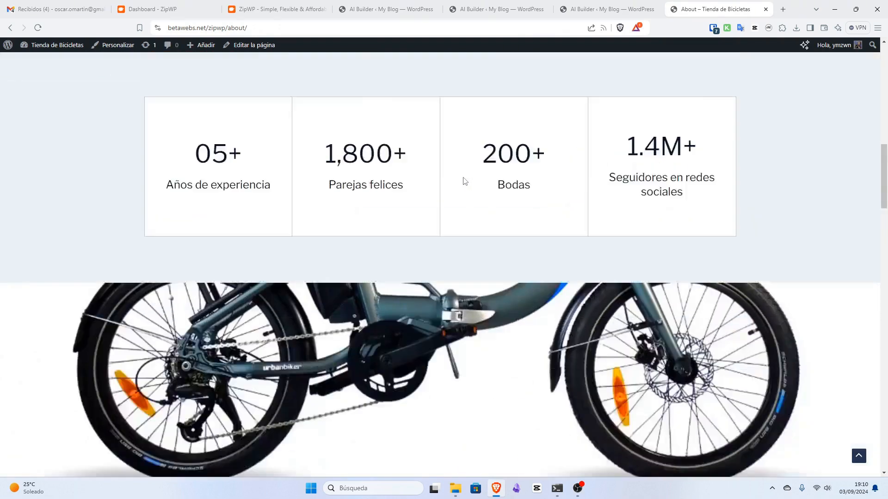
pyautogui.scroll(15, 460, 181)
pyautogui.click(455, 75)
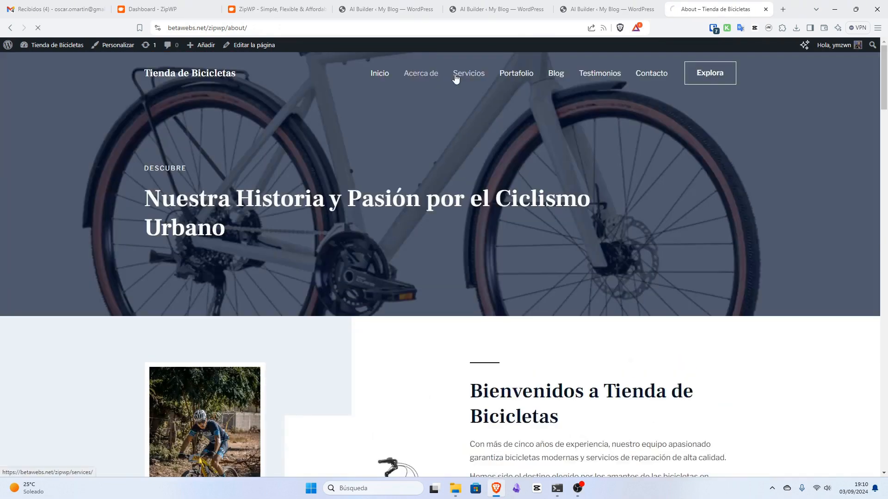
pyautogui.scroll(-8, 469, 146)
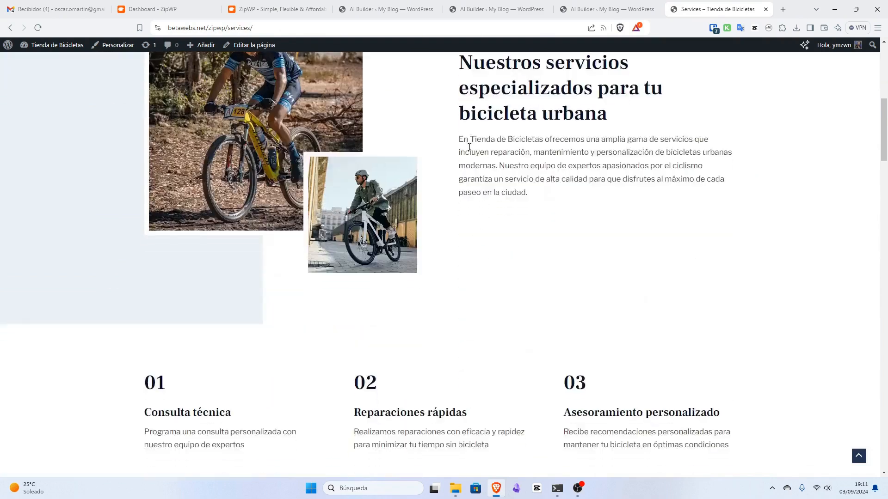
pyautogui.scroll(-6, 468, 147)
pyautogui.scroll(-11, 285, 145)
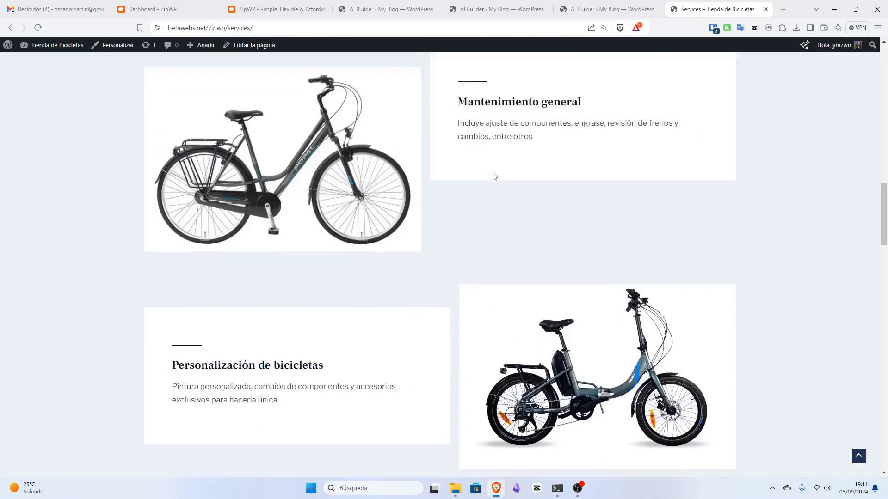
pyautogui.scroll(-8, 359, 183)
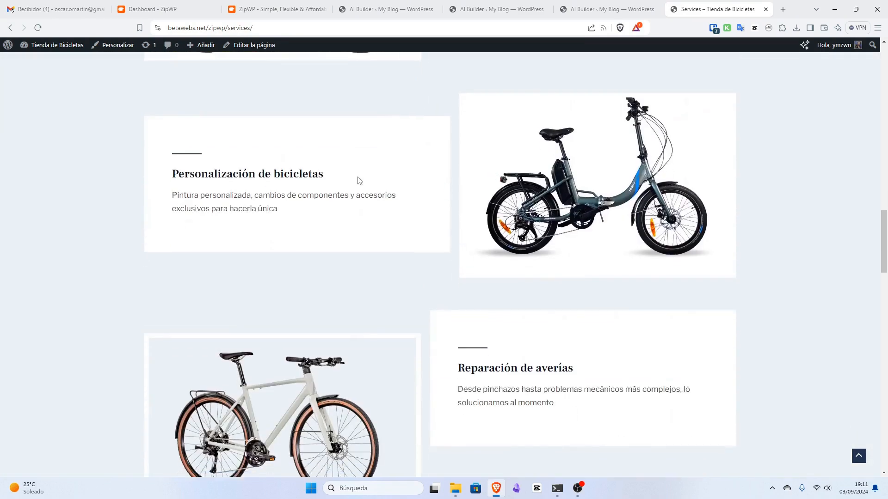
pyautogui.scroll(-8, 361, 184)
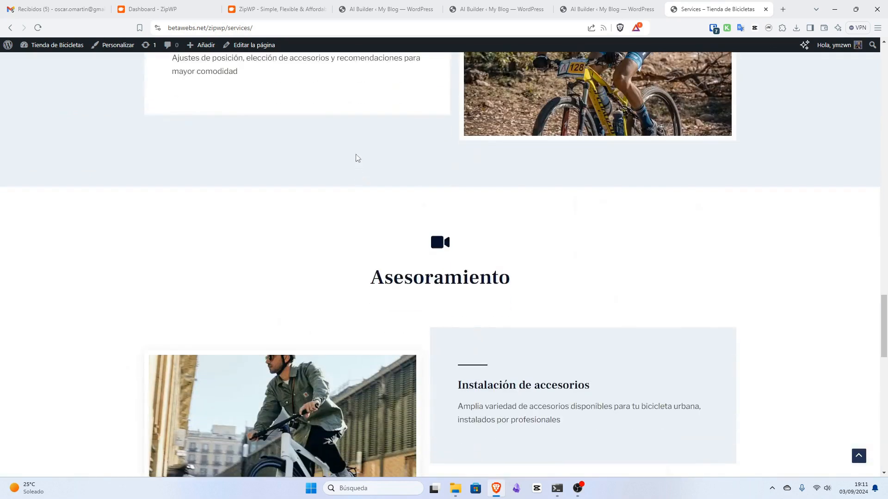
pyautogui.scroll(20, 561, 139)
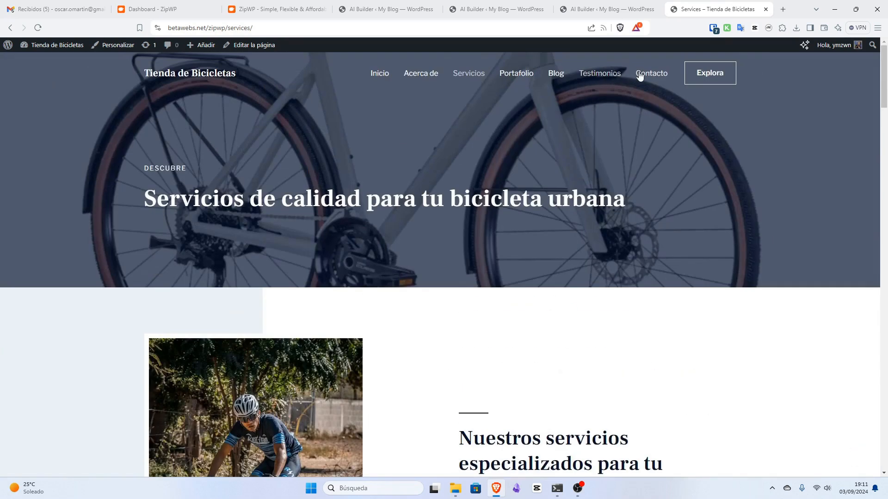
pyautogui.scroll(-5, 600, 145)
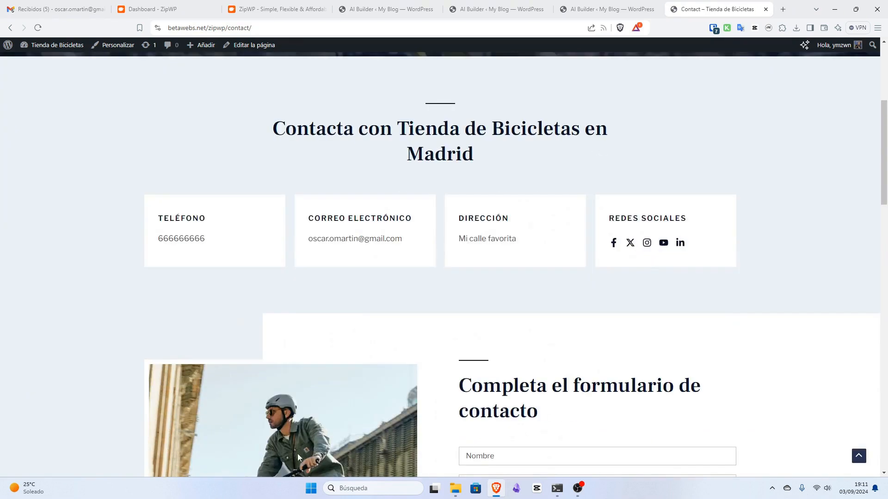
pyautogui.scroll(-4, 645, 247)
pyautogui.scroll(9, 645, 248)
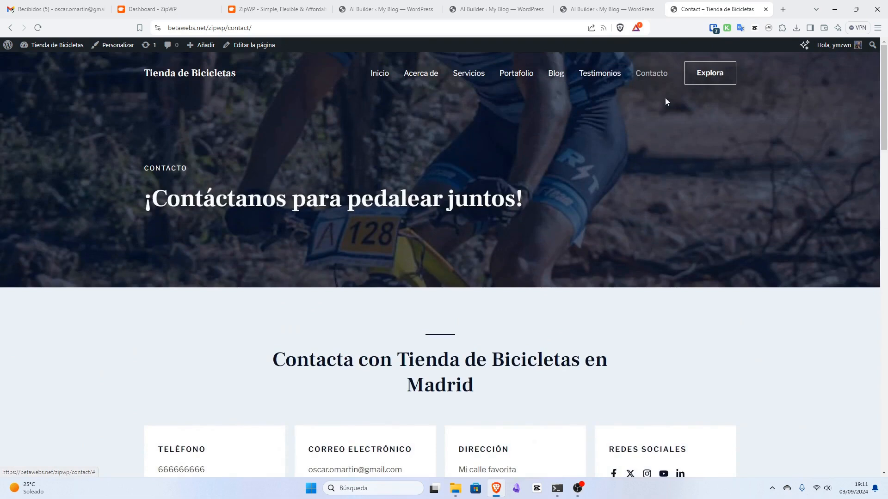
# Open the Testimonios page and scroll through the customer reviews
pyautogui.click(602, 74)
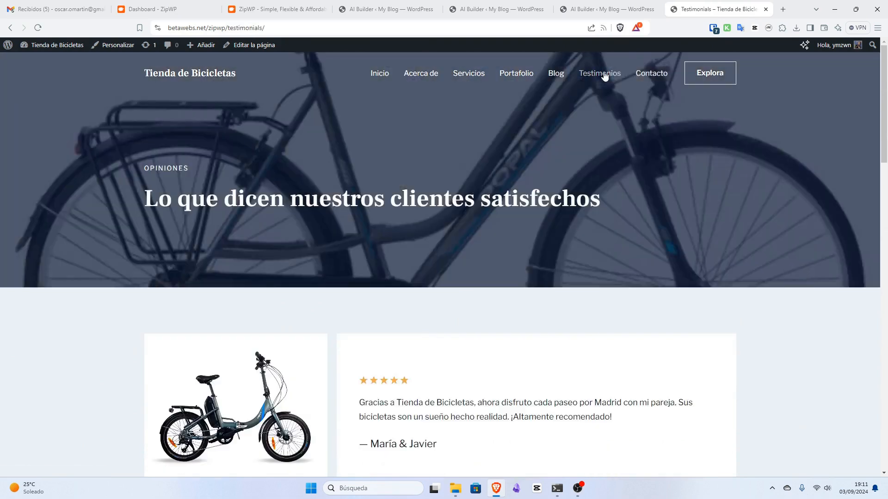
pyautogui.scroll(-3, 378, 268)
pyautogui.scroll(-5, 502, 369)
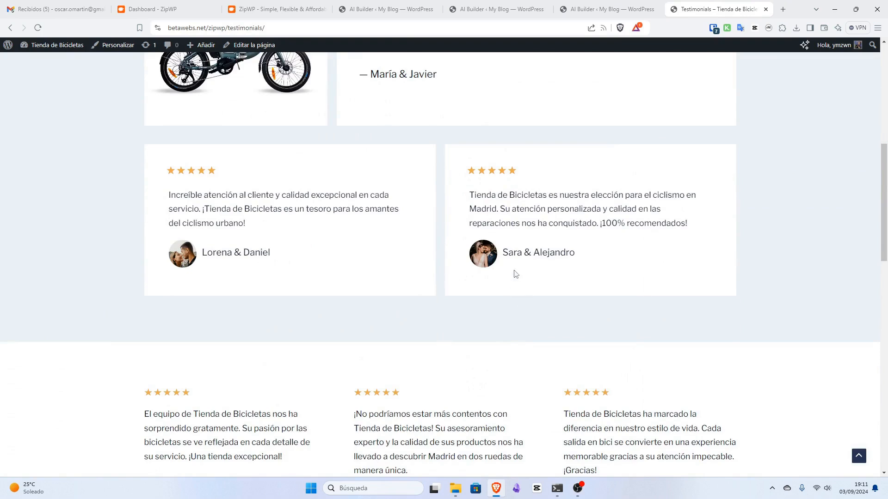
pyautogui.click(370, 14)
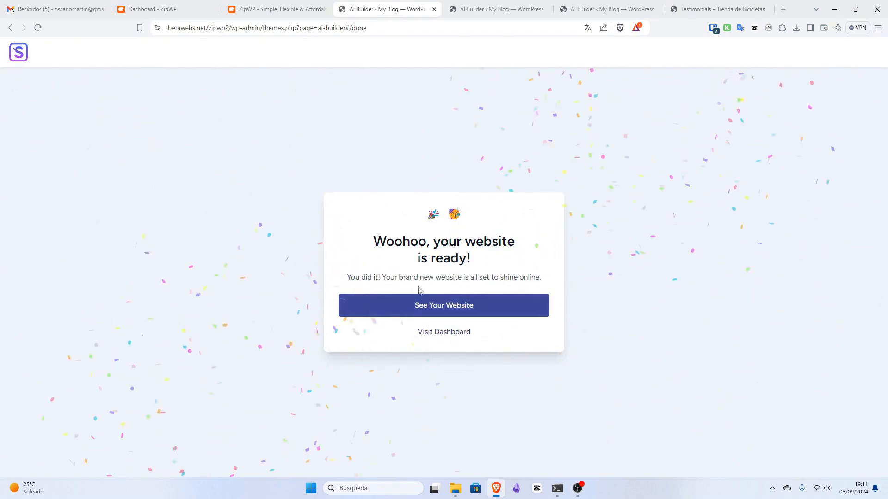
# Open the newly built second Tienda de Bicicletas site and scroll its homepage
pyautogui.click(459, 305)
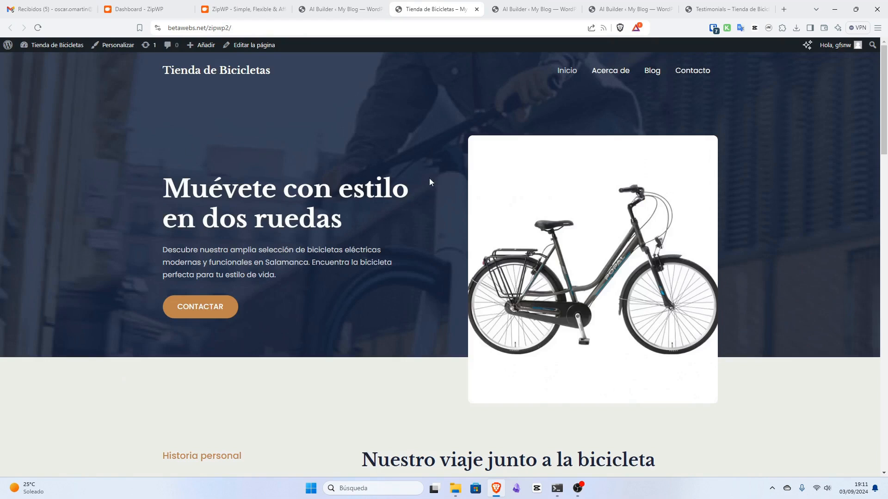
pyautogui.scroll(-13, 429, 179)
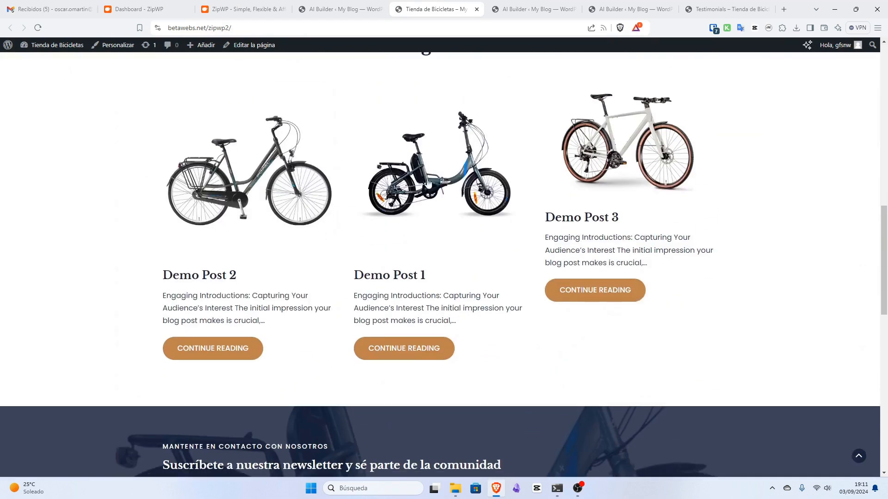
pyautogui.scroll(-7, 472, 193)
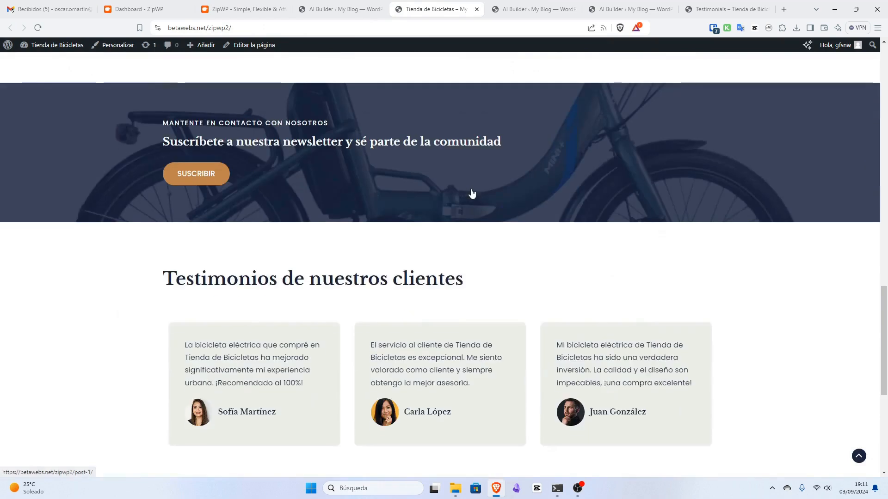
pyautogui.scroll(6, 471, 193)
# Read the Demo Post 2 article, then return to the site's homepage
pyautogui.click(247, 154)
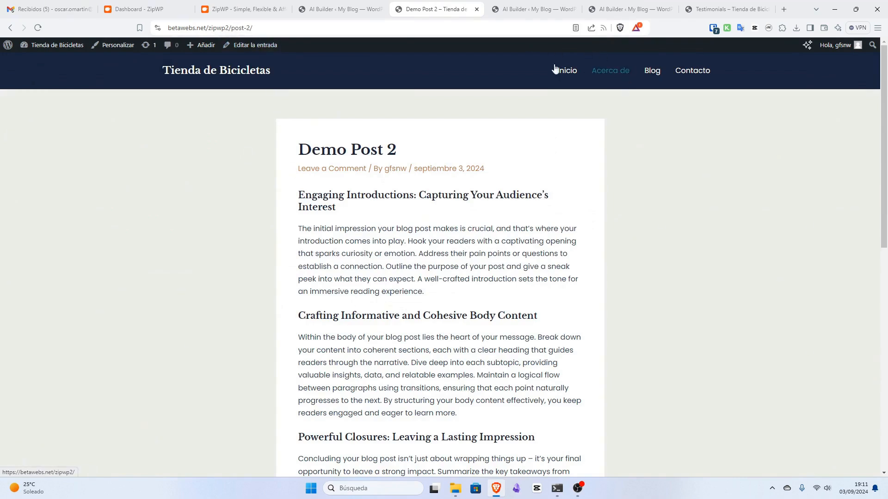
pyautogui.scroll(-1, 417, 184)
pyautogui.scroll(-5, 418, 184)
pyautogui.scroll(5, 418, 183)
pyautogui.click(232, 77)
pyautogui.scroll(-3, 490, 176)
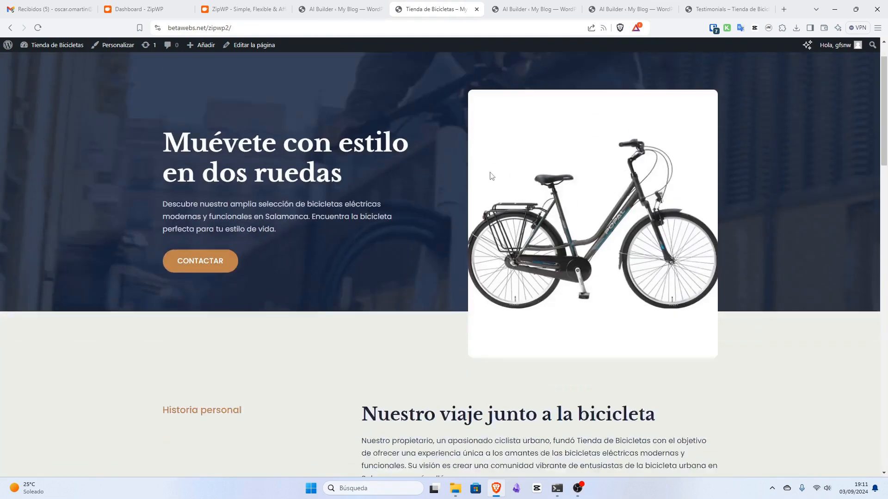
pyautogui.click(247, 46)
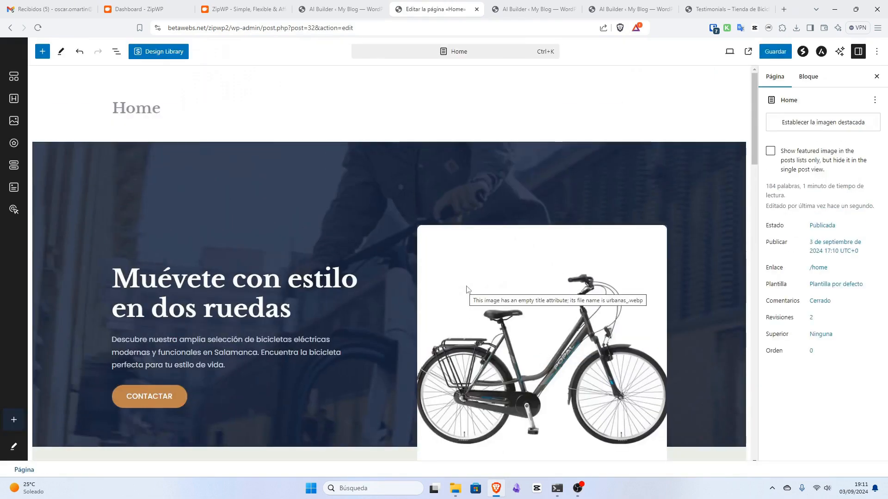
# Select the hero bicycle image and look over the Home page sections in the editor
pyautogui.scroll(-7, 467, 290)
pyautogui.click(507, 151)
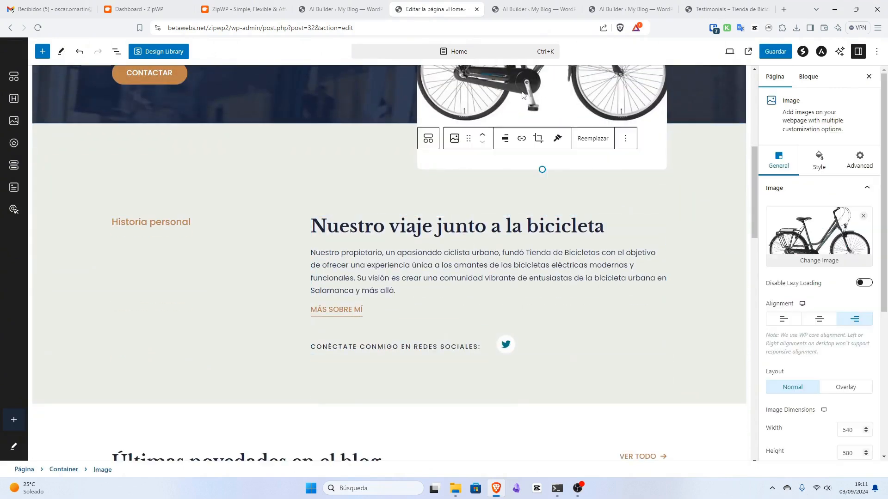
pyautogui.scroll(-18, 501, 182)
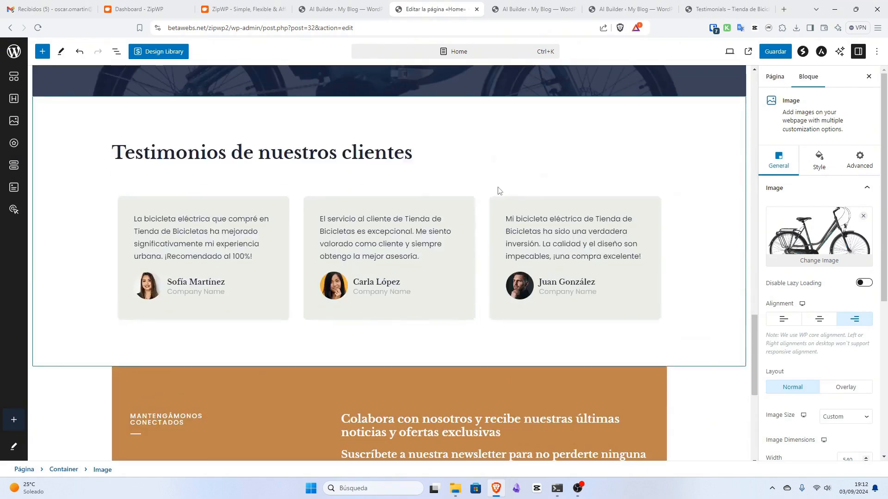
pyautogui.scroll(20, 499, 188)
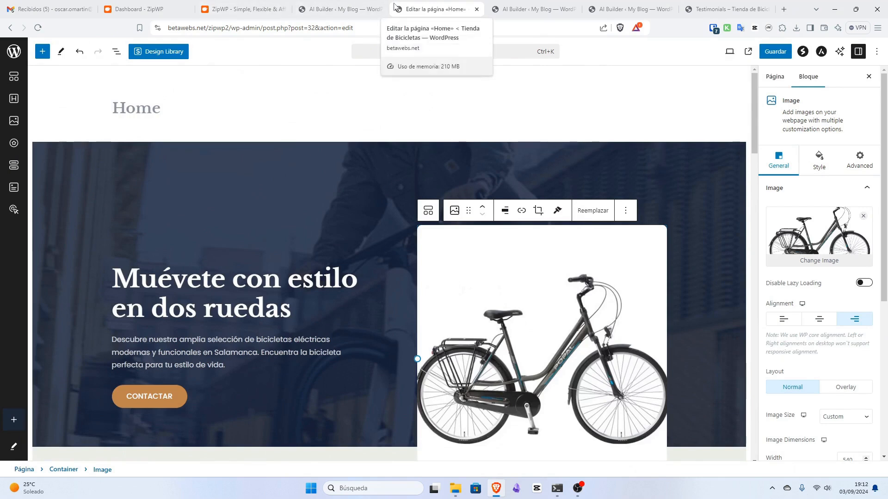
pyautogui.click(238, 9)
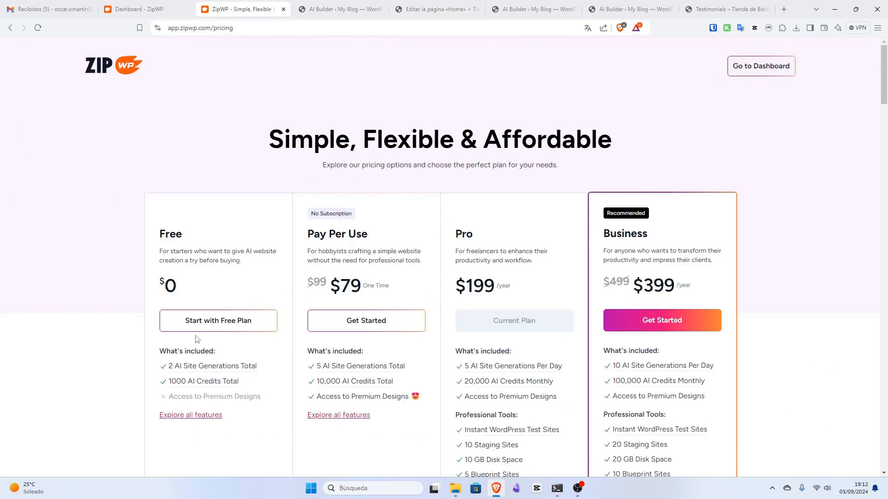
# Compare ZipWP's Free, Pay Per Use, Pro and Business plans, then return to the Home page editor
pyautogui.scroll(-2, 196, 340)
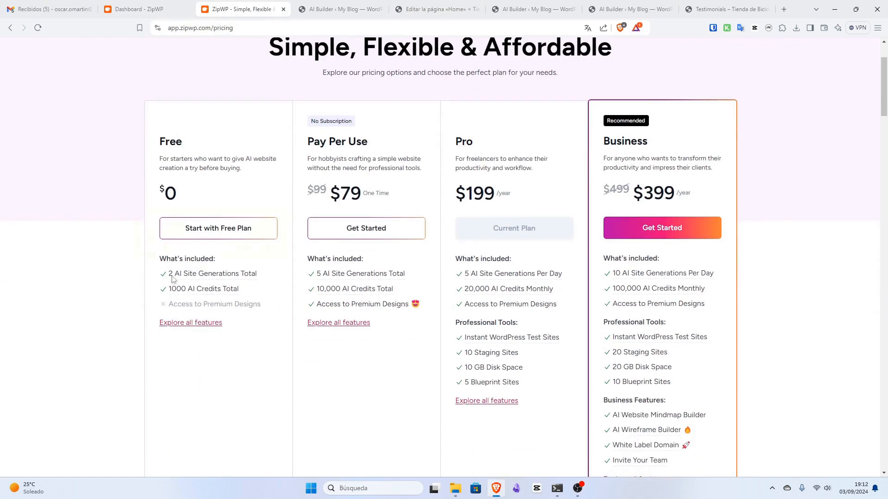
pyautogui.moveTo(177, 278)
pyautogui.moveTo(486, 279)
pyautogui.scroll(-8, 502, 154)
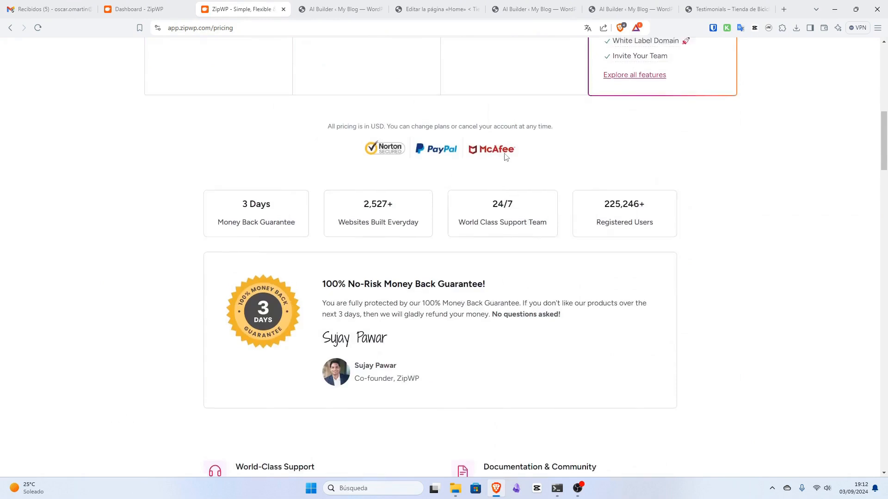
pyautogui.scroll(10, 505, 157)
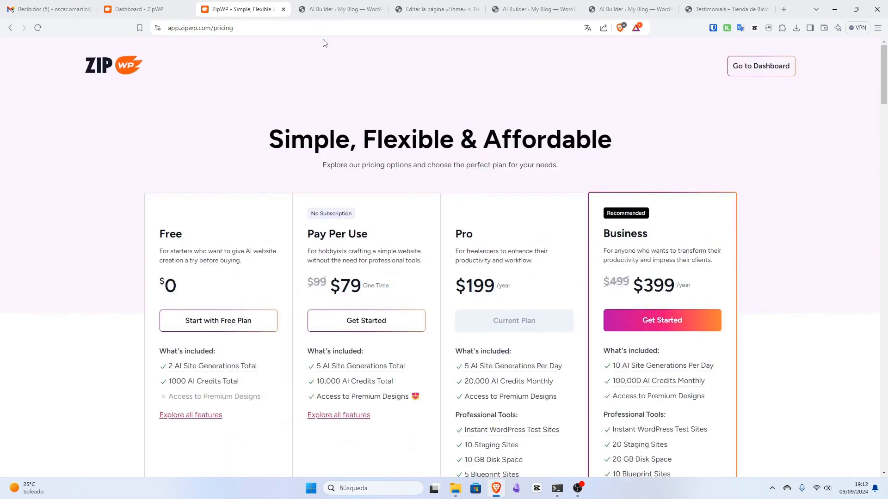
pyautogui.click(121, 10)
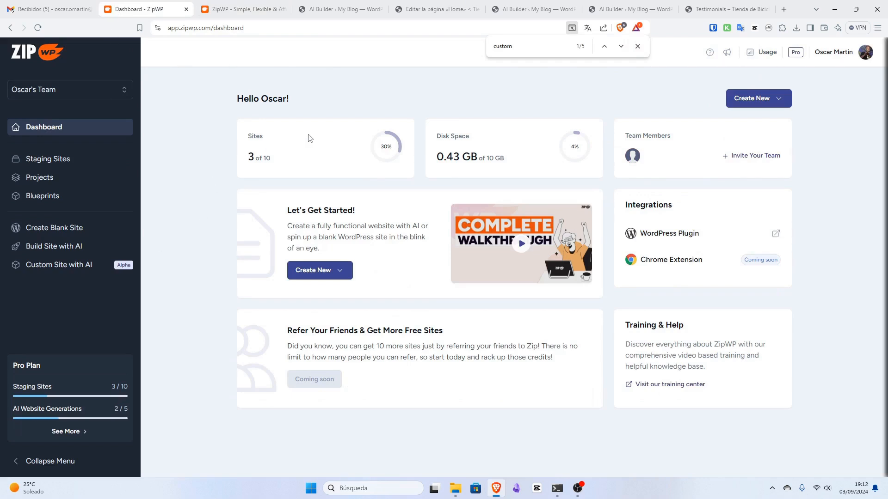
pyautogui.click(425, 10)
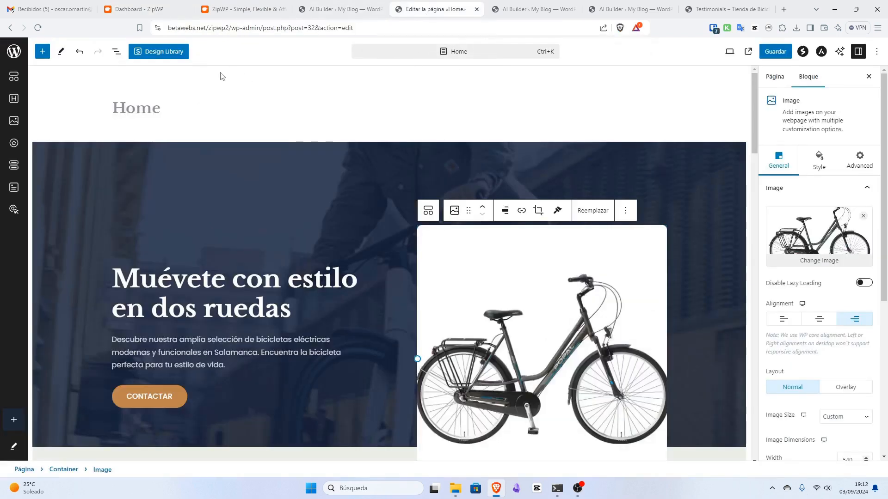
# From the ZipWP dashboard, choose Build Site with AI to begin a new website
pyautogui.click(261, 10)
pyautogui.click(148, 10)
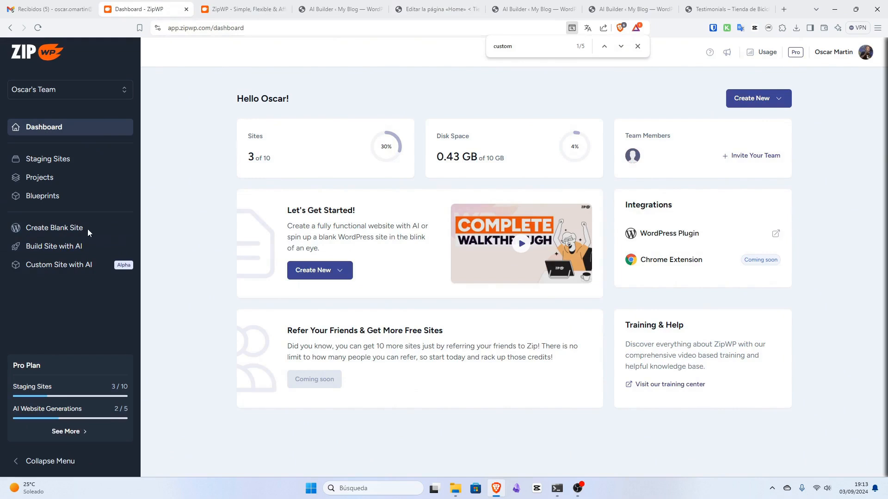
pyautogui.click(72, 247)
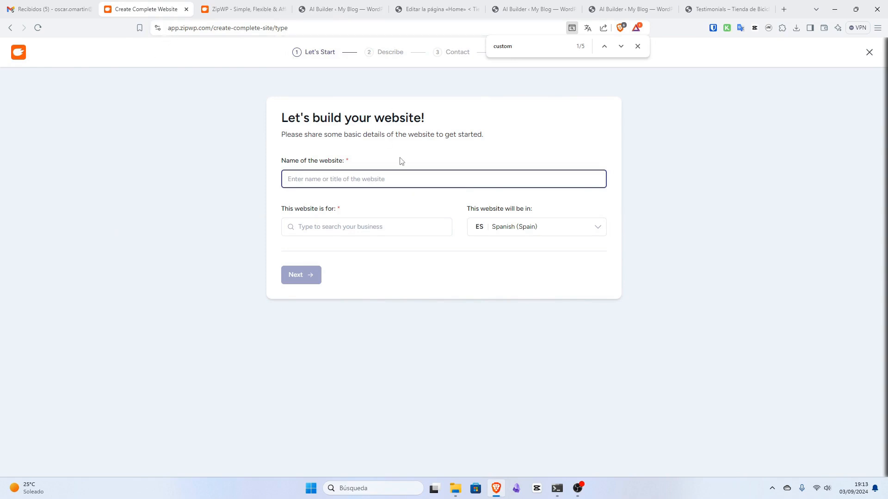
# Name the site 'Marketing Digital' and set its business type to Agency
pyautogui.write('Marketing Dig')
pyautogui.click(365, 228)
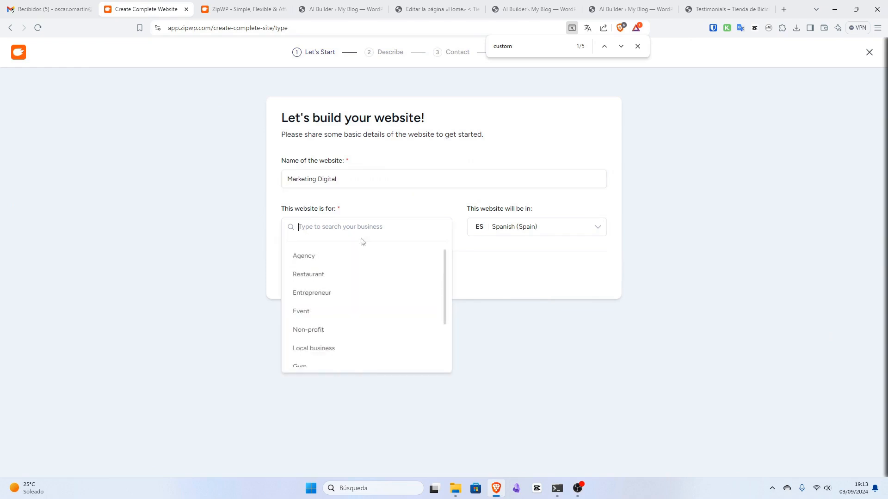
pyautogui.click(348, 257)
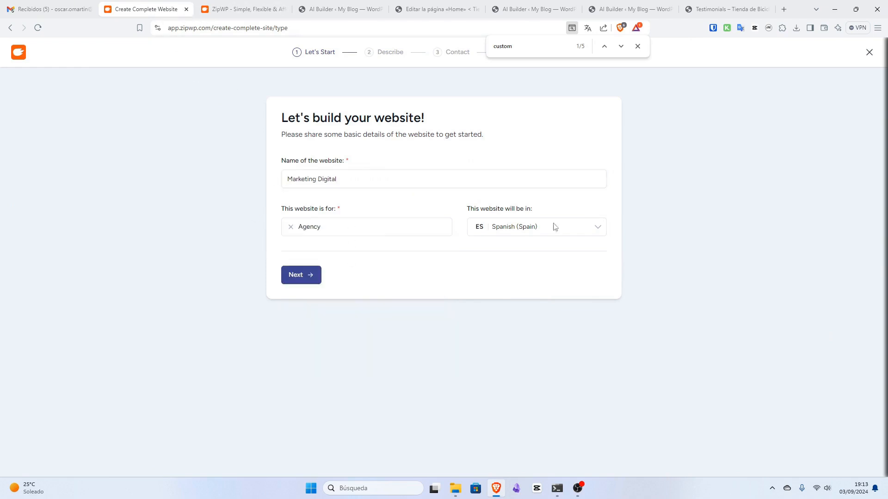
pyautogui.click(294, 281)
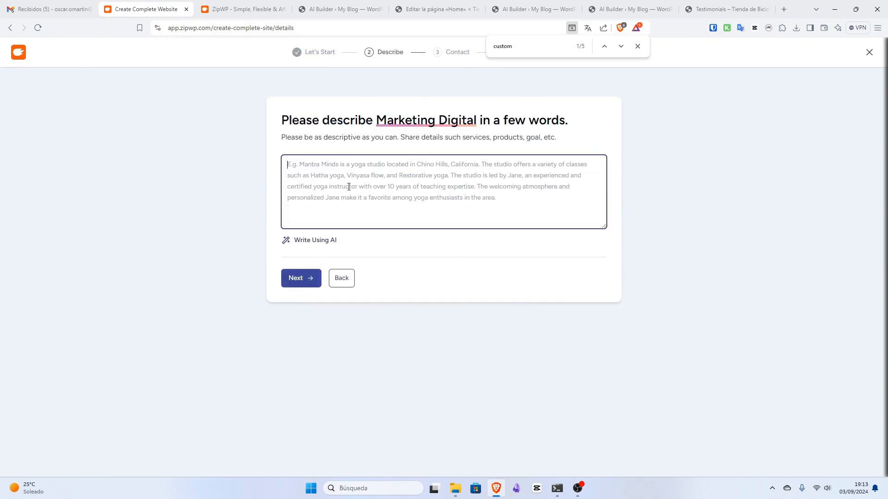
# Describe it as an agency specialised in YouTube marketing, expand the text with AI, and continue
pyautogui.write('Empre')
pyautogui.hotkey('ctrl', 'a')
pyautogui.write('Ange')
pyautogui.write('gencia')
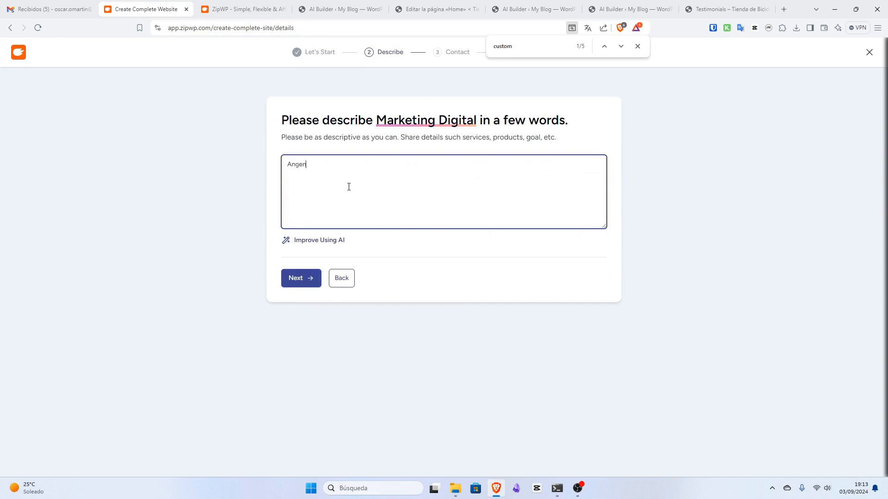
pyautogui.press('BackSpace')
pyautogui.press('BackSpace')
pyautogui.press('BackSpace')
pyautogui.press('BackSpace')
pyautogui.press('BackSpace')
pyautogui.press('BackSpace')
pyautogui.press('BackSpace')
pyautogui.press('BackSpace')
pyautogui.write('gencia de specializada en Marketing en YouTube.')
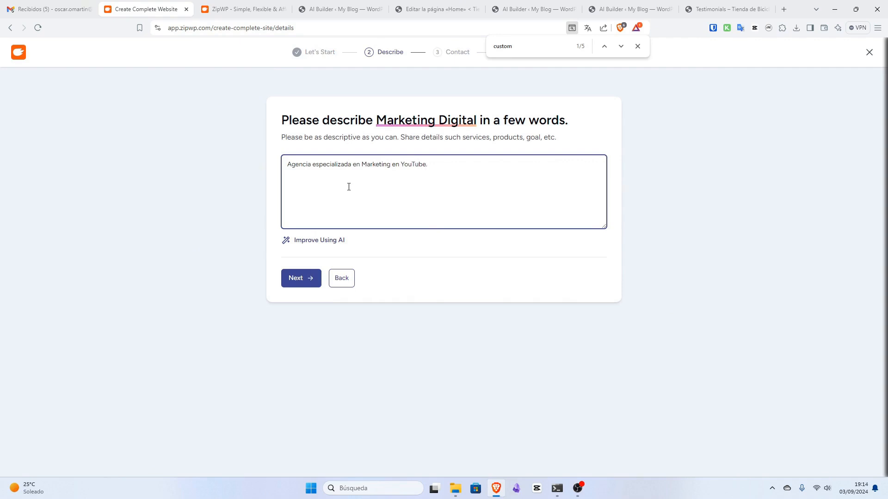
pyautogui.click(313, 239)
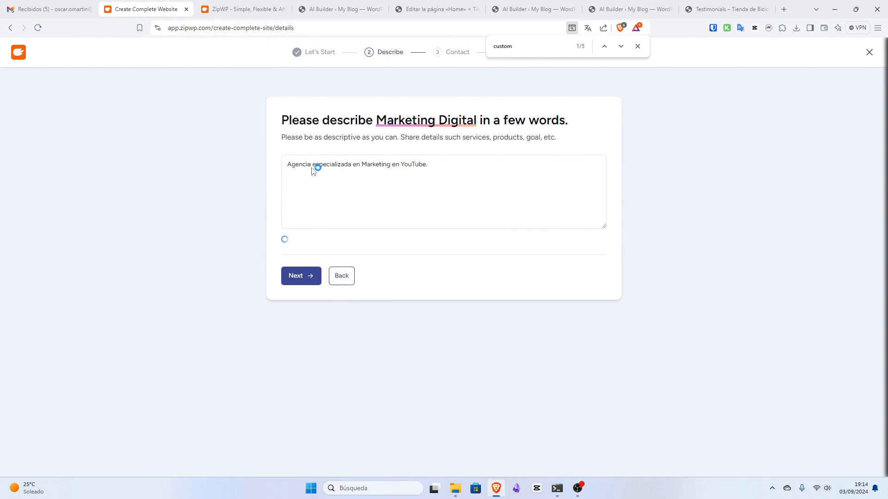
pyautogui.click(301, 280)
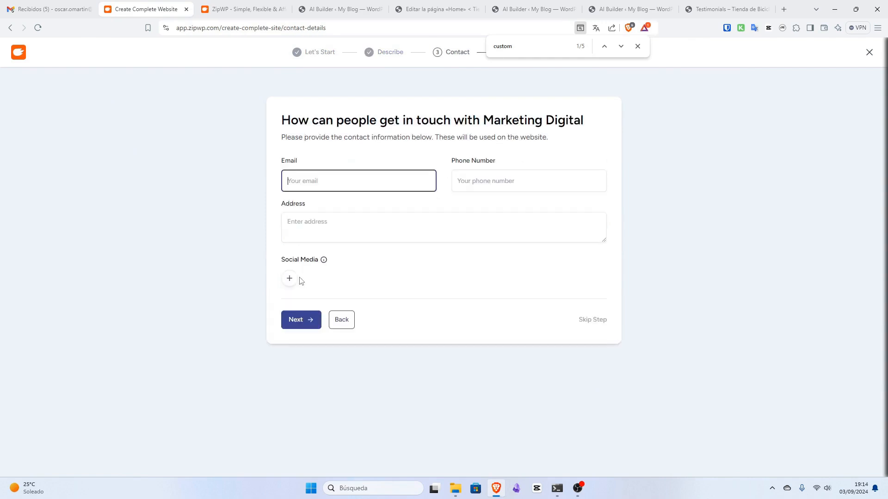
# Autofill the contact e-mail and phone number from saved suggestions and continue
pyautogui.click(329, 181)
pyautogui.click(370, 207)
pyautogui.click(496, 178)
pyautogui.click(532, 206)
pyautogui.click(301, 324)
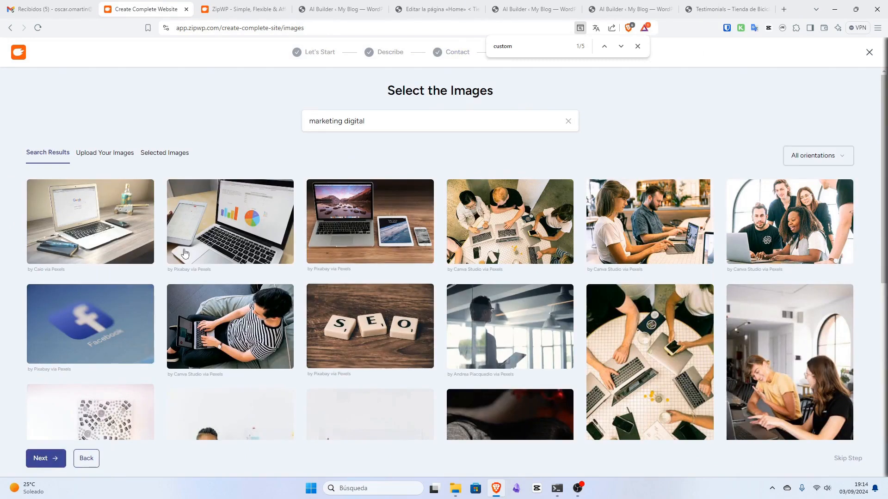
# Select the laptop-on-desk, charts, laptop-and-tablet, team and striped-shirt images, then continue to designs
pyautogui.click(100, 231)
pyautogui.click(213, 236)
pyautogui.click(364, 235)
pyautogui.click(522, 228)
pyautogui.click(275, 331)
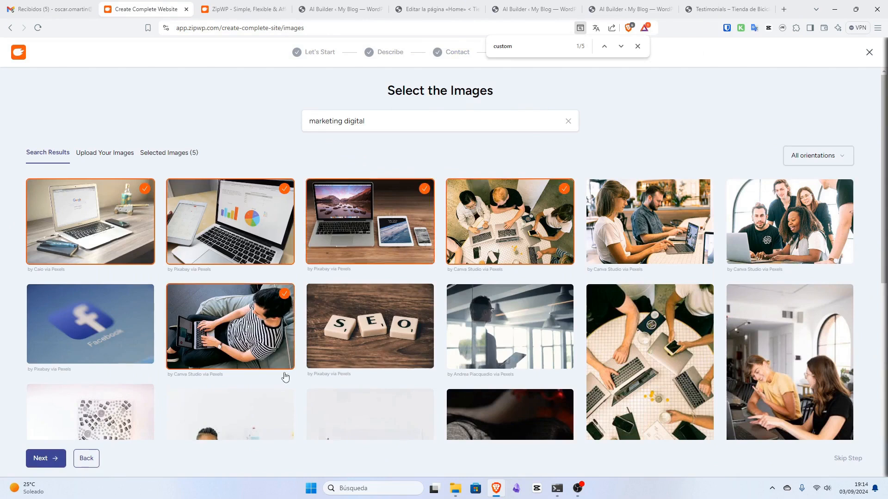
pyautogui.click(42, 458)
pyautogui.click(637, 46)
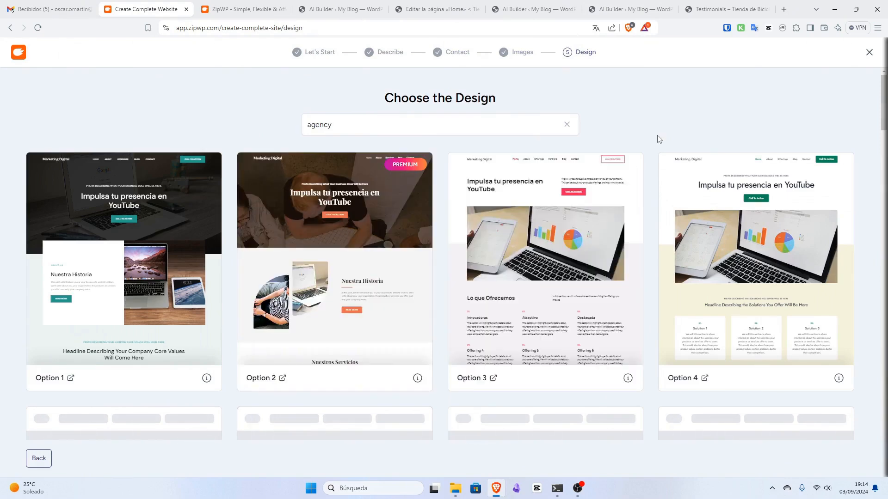
# Pick design Option 7, keep the default features, and start generating the website
pyautogui.scroll(-3, 659, 139)
pyautogui.scroll(-3, 659, 139)
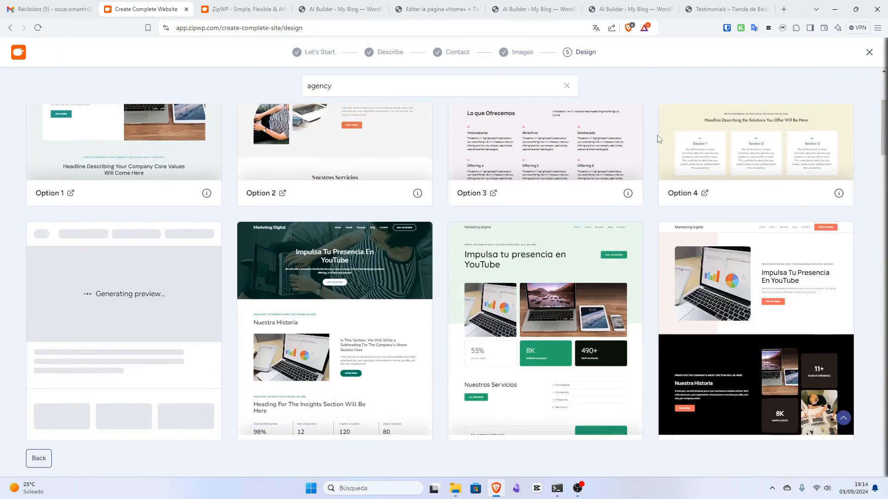
pyautogui.scroll(-2, 609, 200)
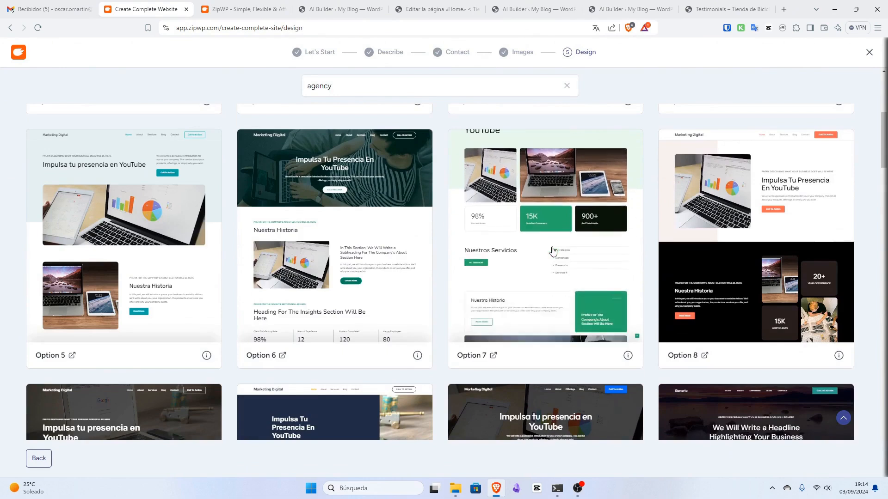
pyautogui.click(533, 244)
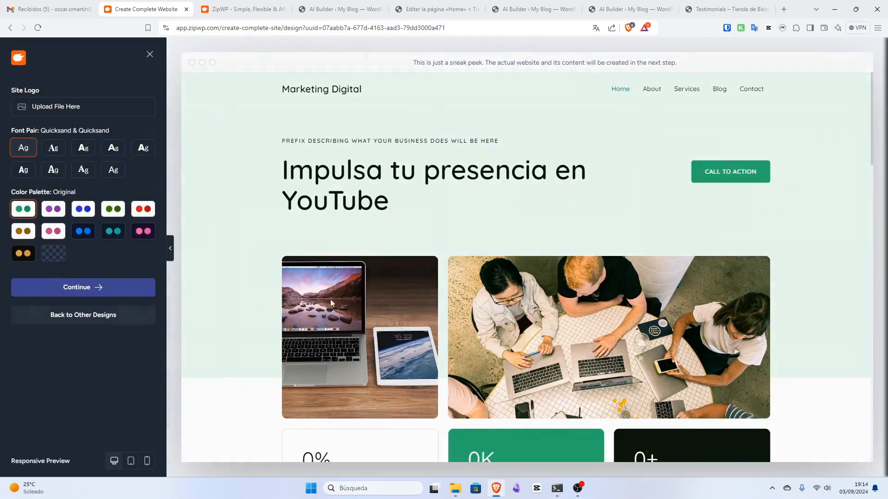
pyautogui.click(118, 295)
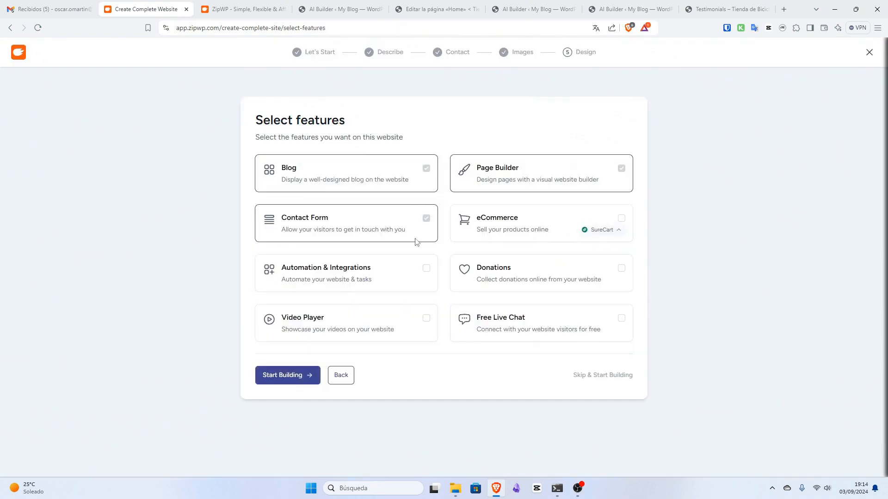
pyautogui.click(301, 375)
pyautogui.click(468, 356)
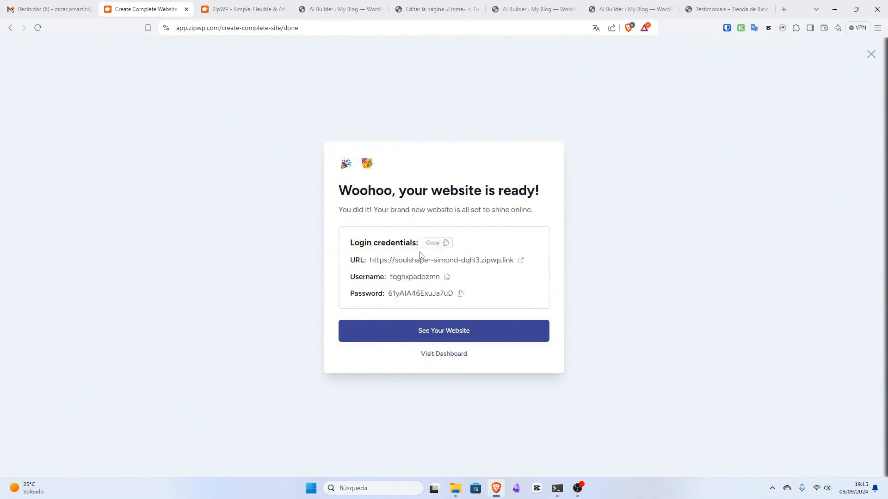
# Open the finished Marketing Digital site, scroll its home page, then choose Editar la página
pyautogui.click(438, 328)
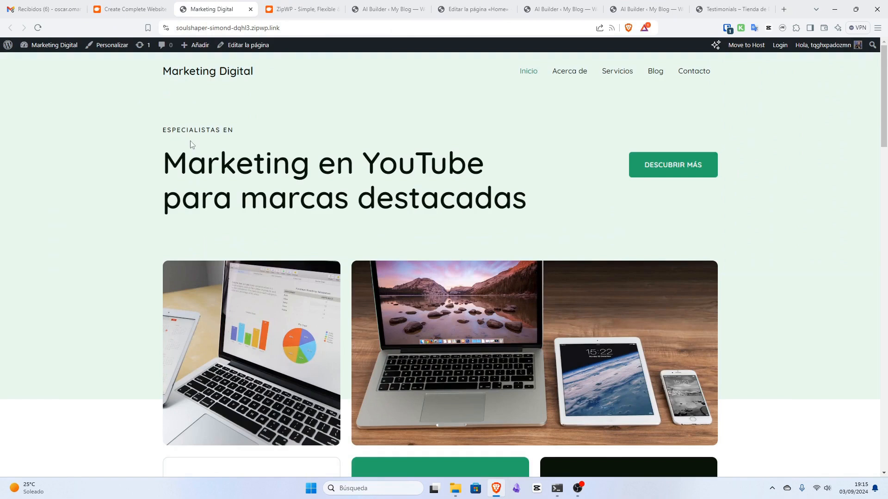
pyautogui.scroll(-4, 190, 144)
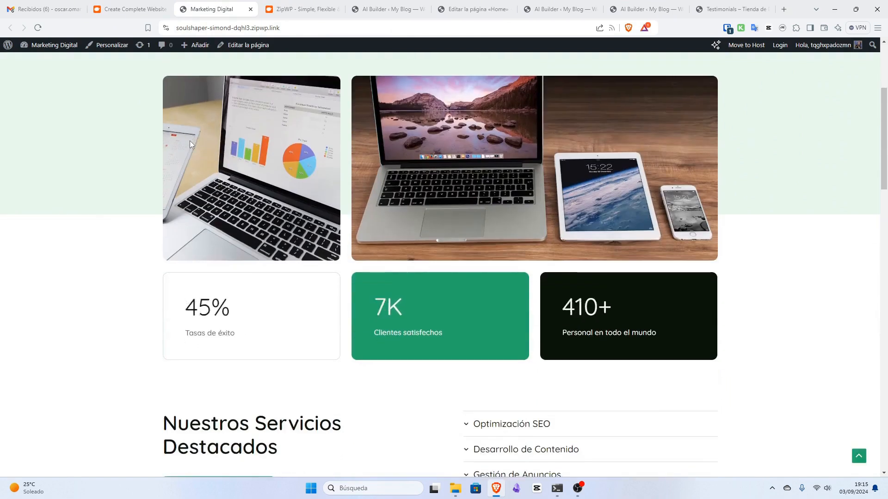
pyautogui.scroll(-6, 190, 143)
pyautogui.scroll(-15, 190, 144)
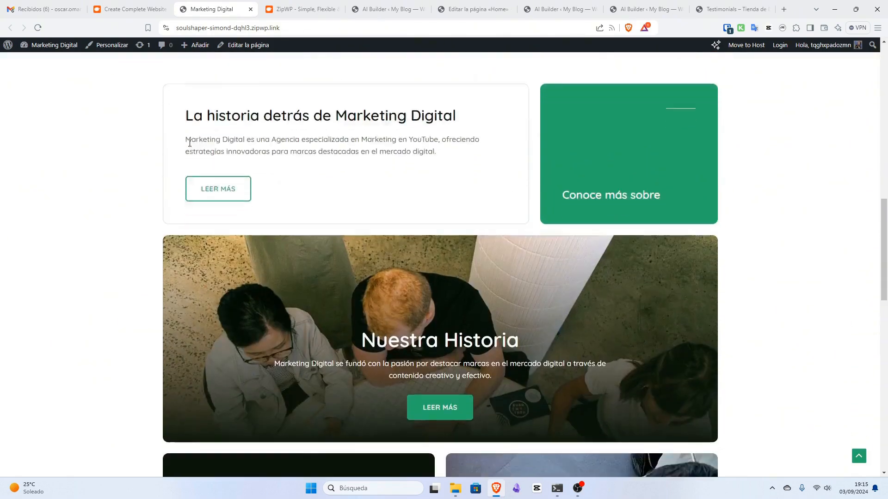
pyautogui.scroll(-5, 190, 145)
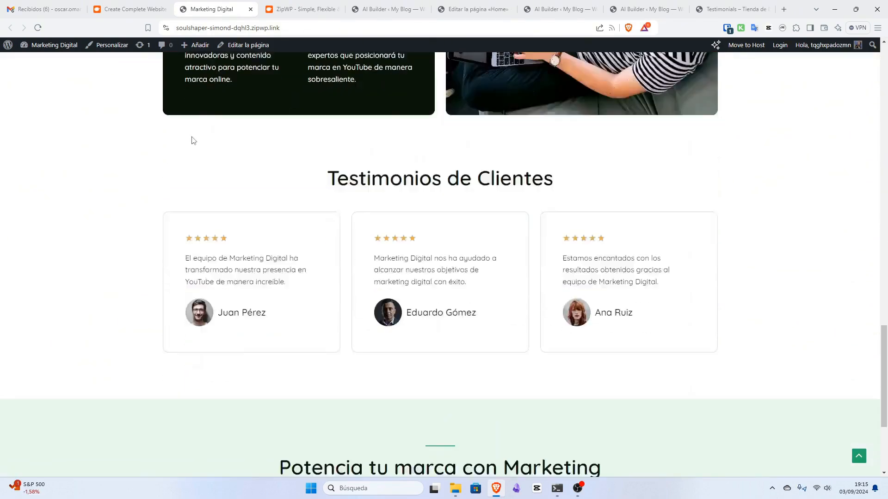
pyautogui.scroll(18, 194, 134)
pyautogui.scroll(6, 197, 118)
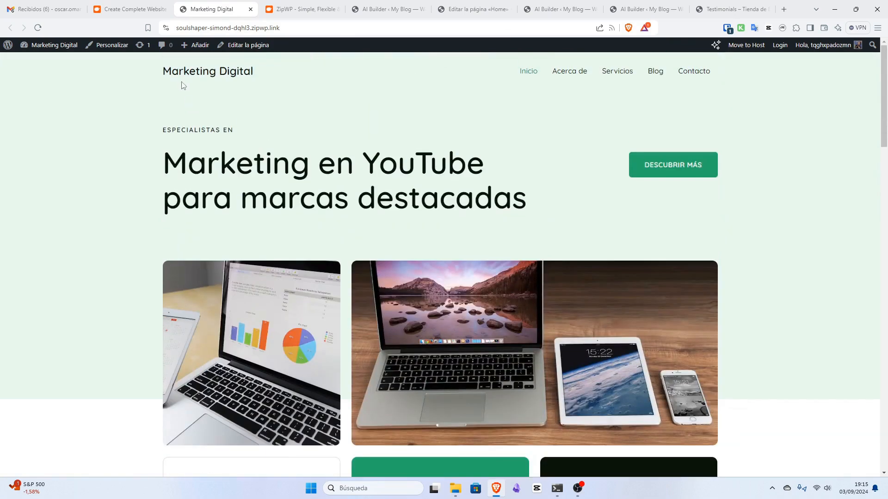
pyautogui.click(236, 47)
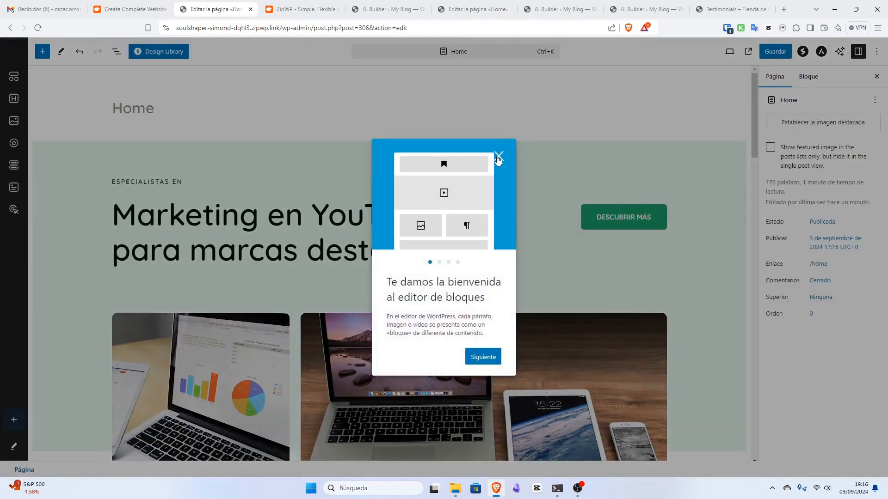
# Close the editor welcome guide, select the hero heading, then go back and choose Salir
pyautogui.click(497, 155)
pyautogui.click(379, 215)
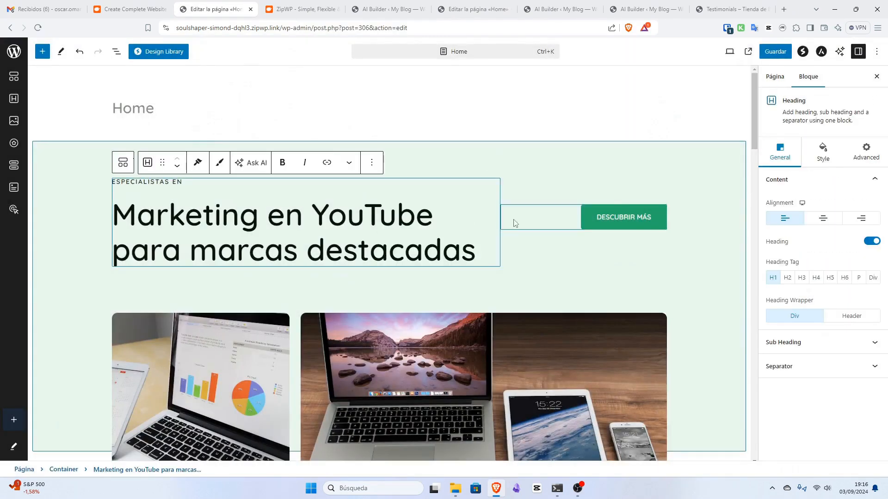
pyautogui.scroll(-5, 581, 346)
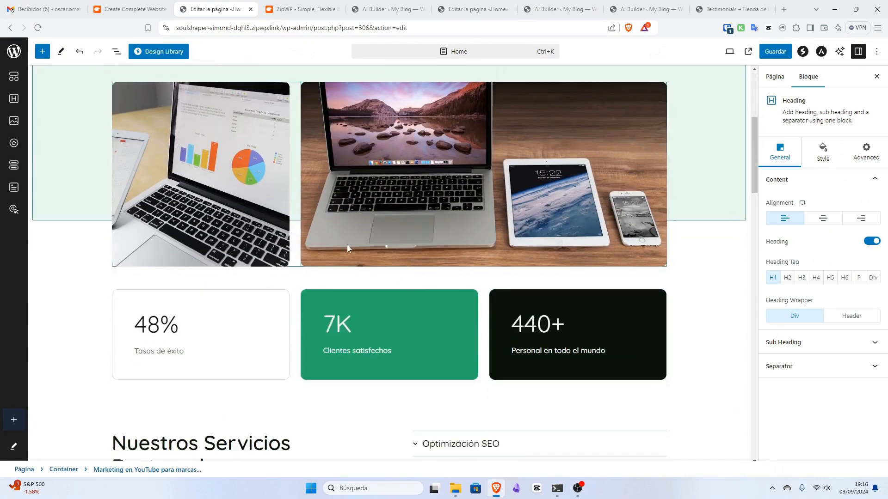
pyautogui.scroll(-9, 347, 247)
pyautogui.scroll(15, 348, 248)
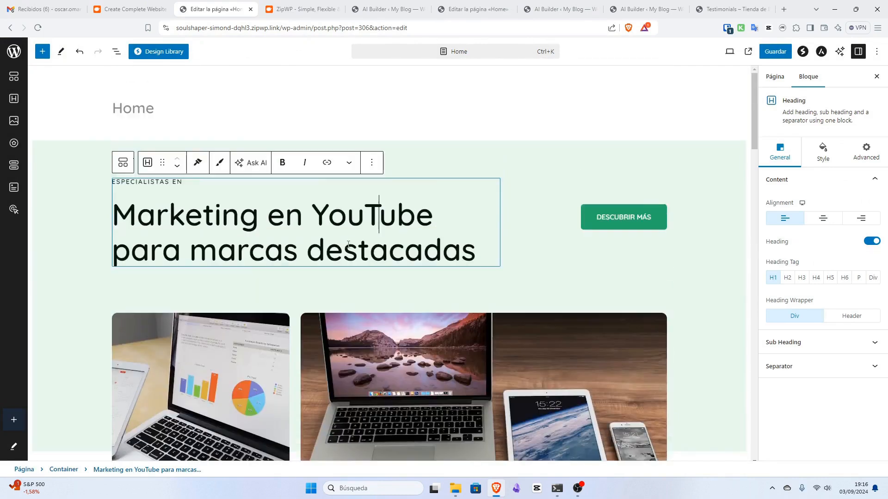
pyautogui.click(11, 28)
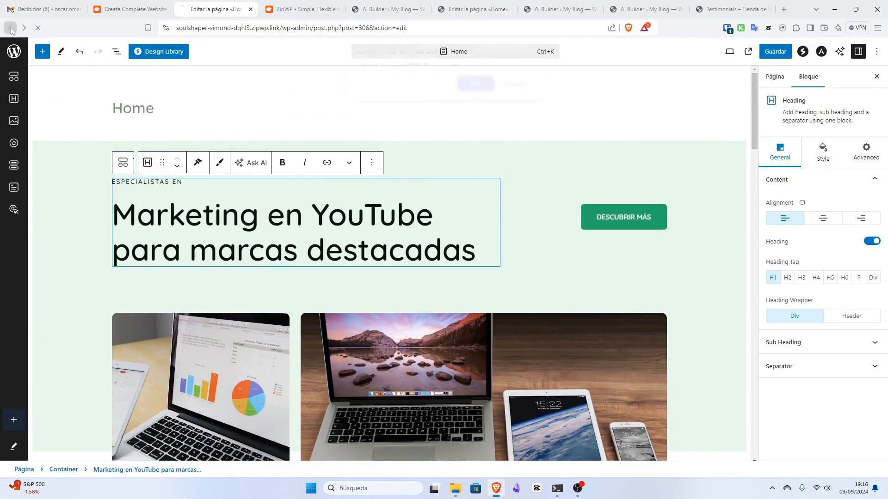
pyautogui.click(476, 86)
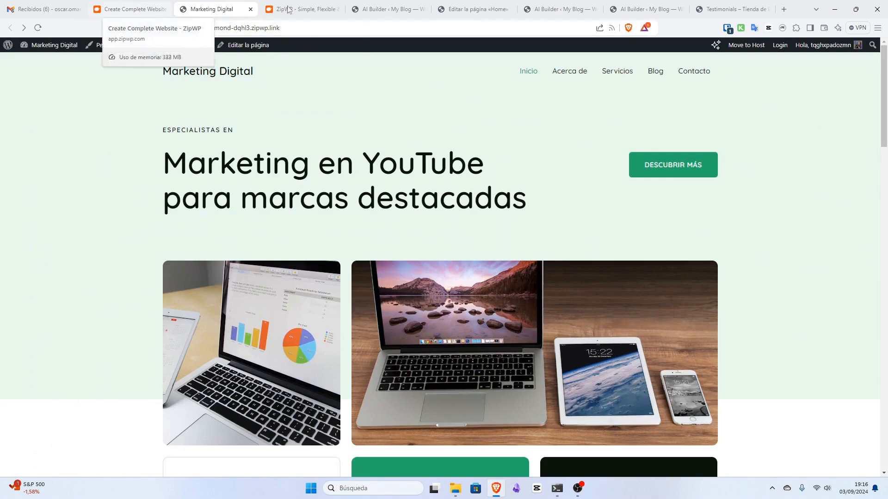
# Remove /create-complete-site/done from the ZipWP address to load the dashboard
pyautogui.click(115, 9)
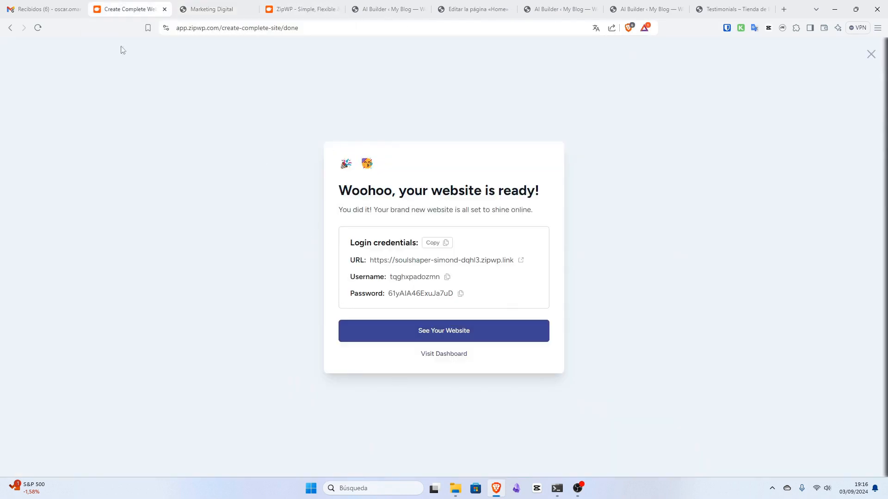
pyautogui.click(214, 28)
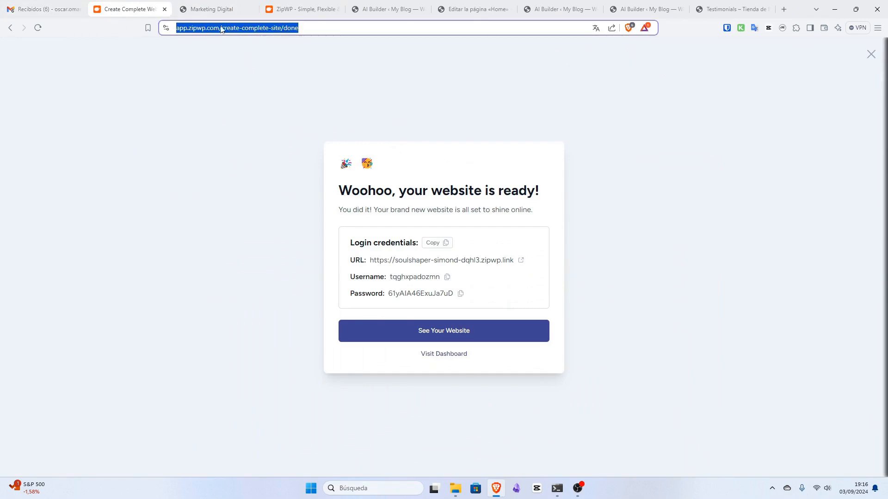
pyautogui.click(235, 27)
pyautogui.moveTo(240, 28); pyautogui.dragTo(388, 34)
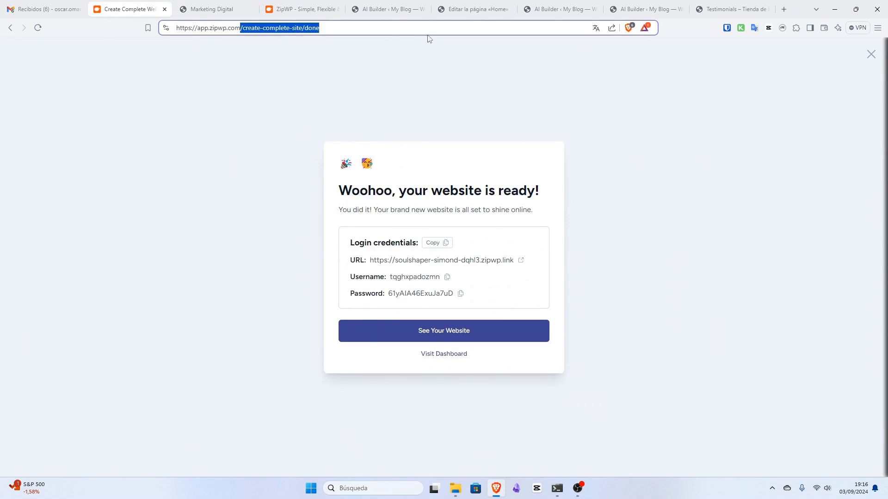
pyautogui.press('BackSpace')
pyautogui.press('Return')
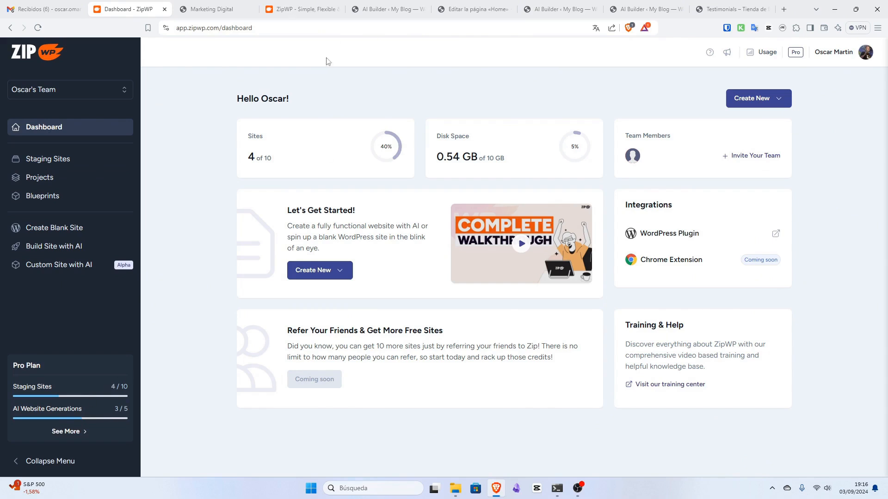
# Compare the Pro and $399/year Business pricing plans, then switch to the Marketing Digital tab
pyautogui.click(309, 9)
pyautogui.scroll(-3, 589, 356)
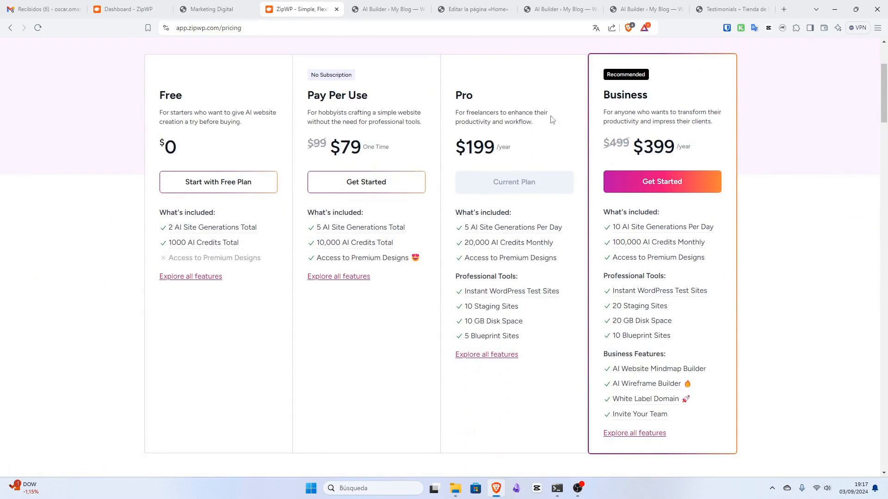
pyautogui.scroll(-1, 664, 130)
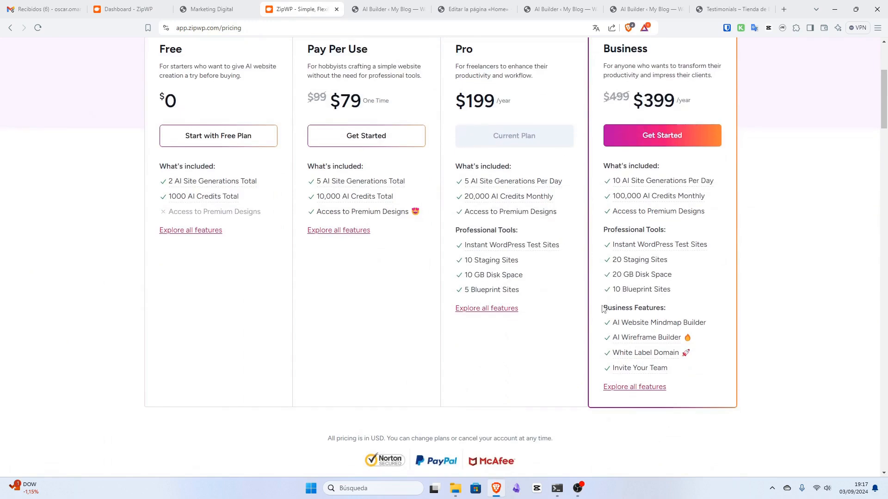
pyautogui.scroll(-5, 590, 148)
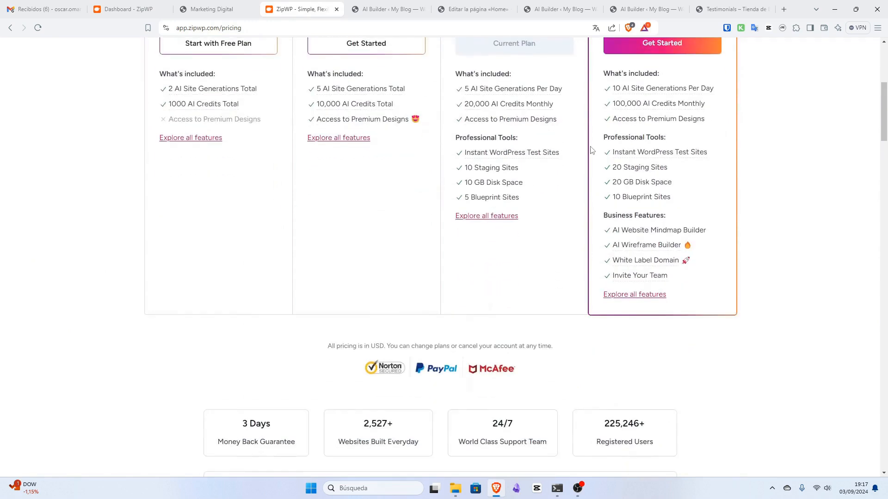
pyautogui.scroll(-1, 591, 148)
pyautogui.scroll(7, 585, 130)
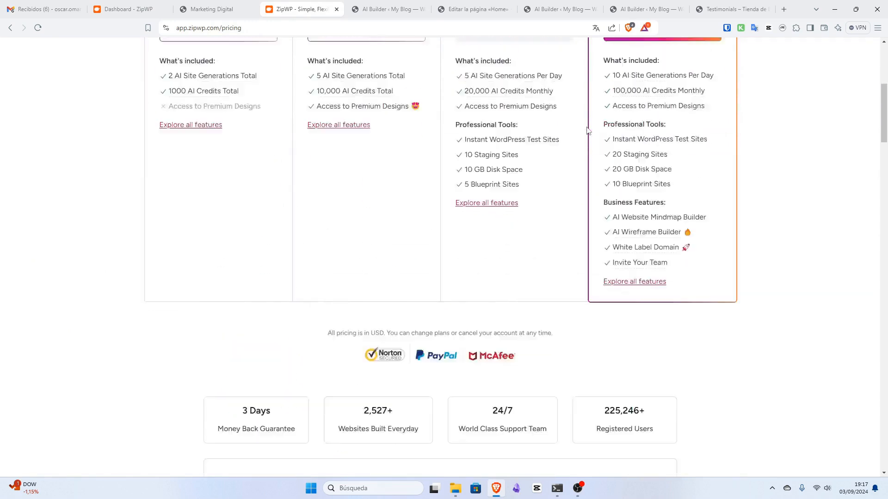
pyautogui.click(198, 9)
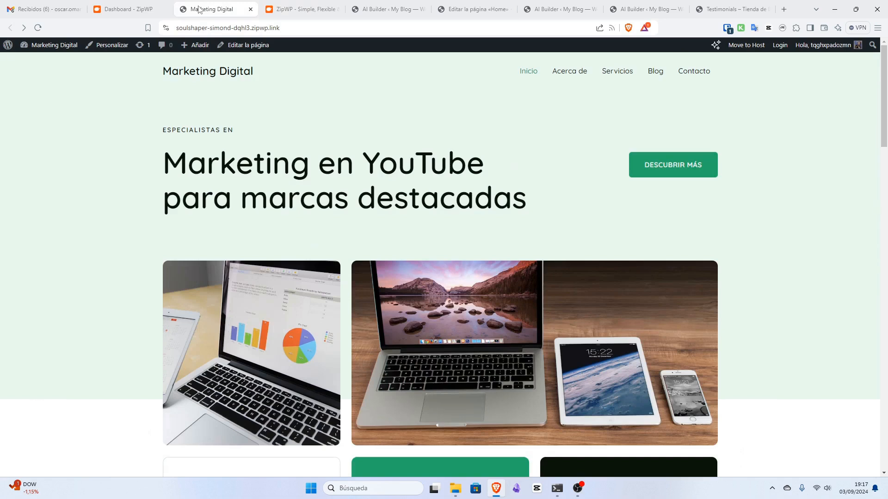